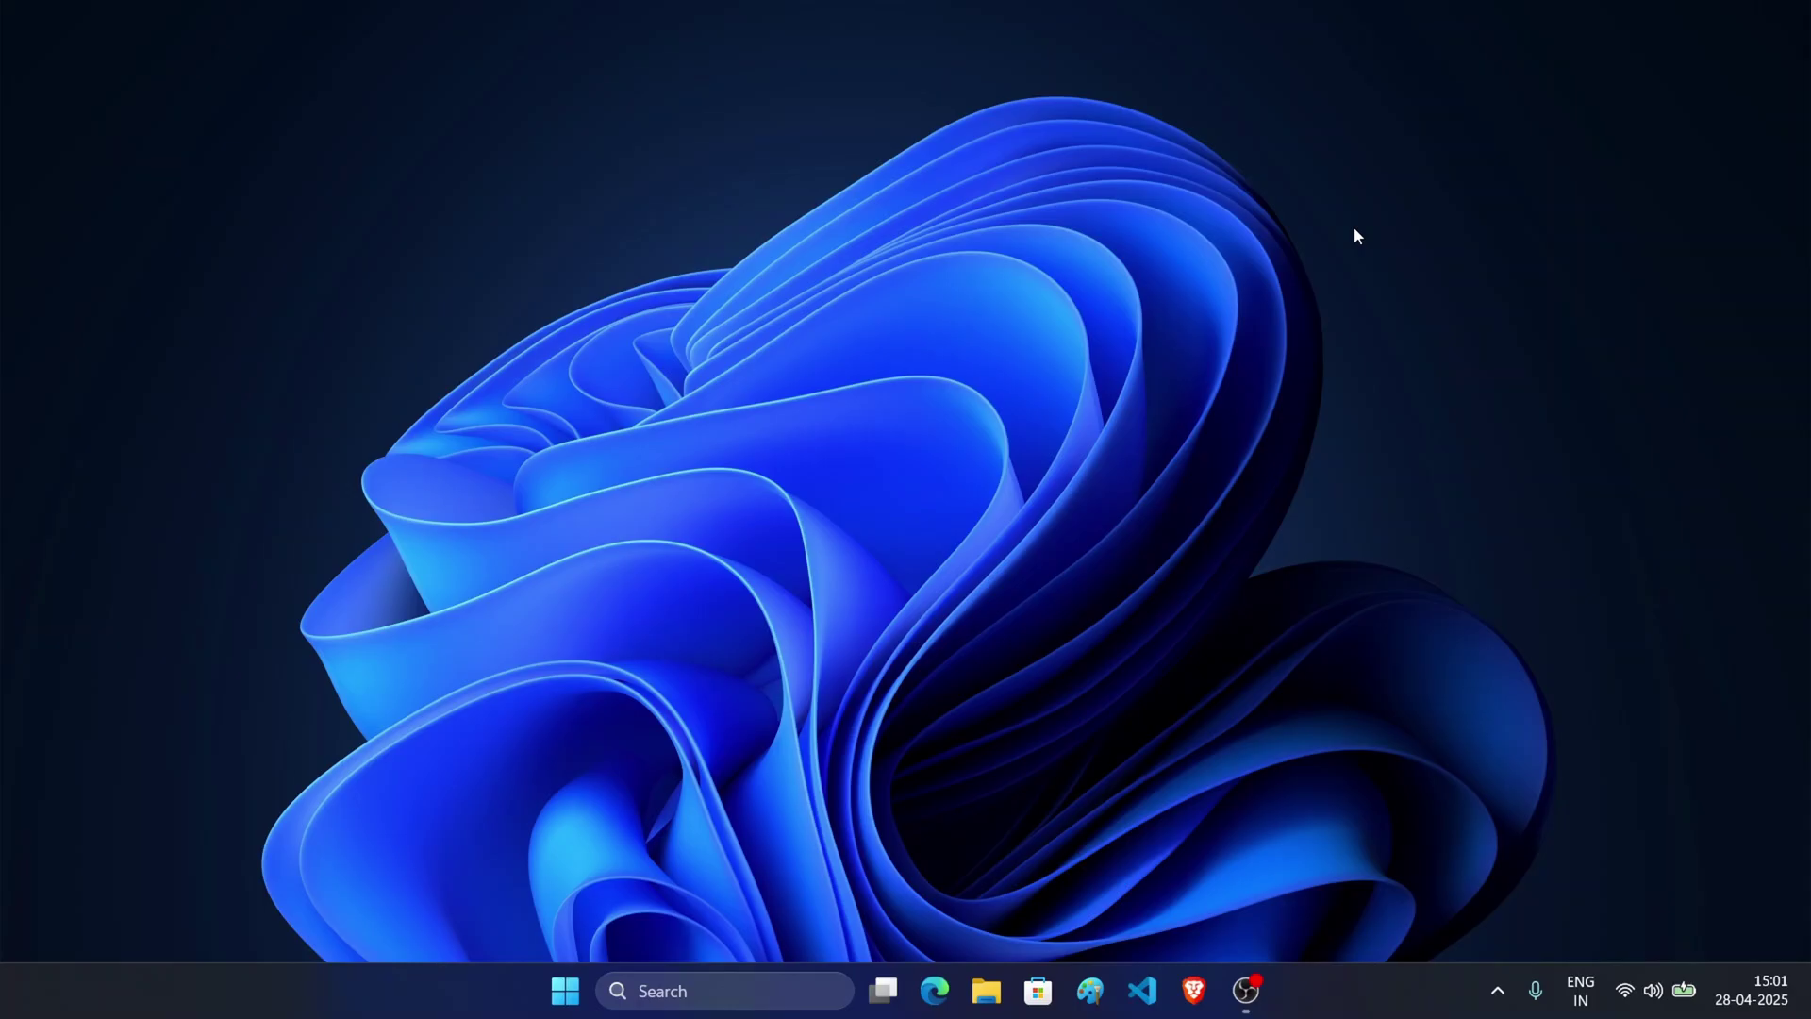
Open File Explorer on This PC to show the ANURAG (H:) USB drive
{"action": "key", "text": "super+e"}
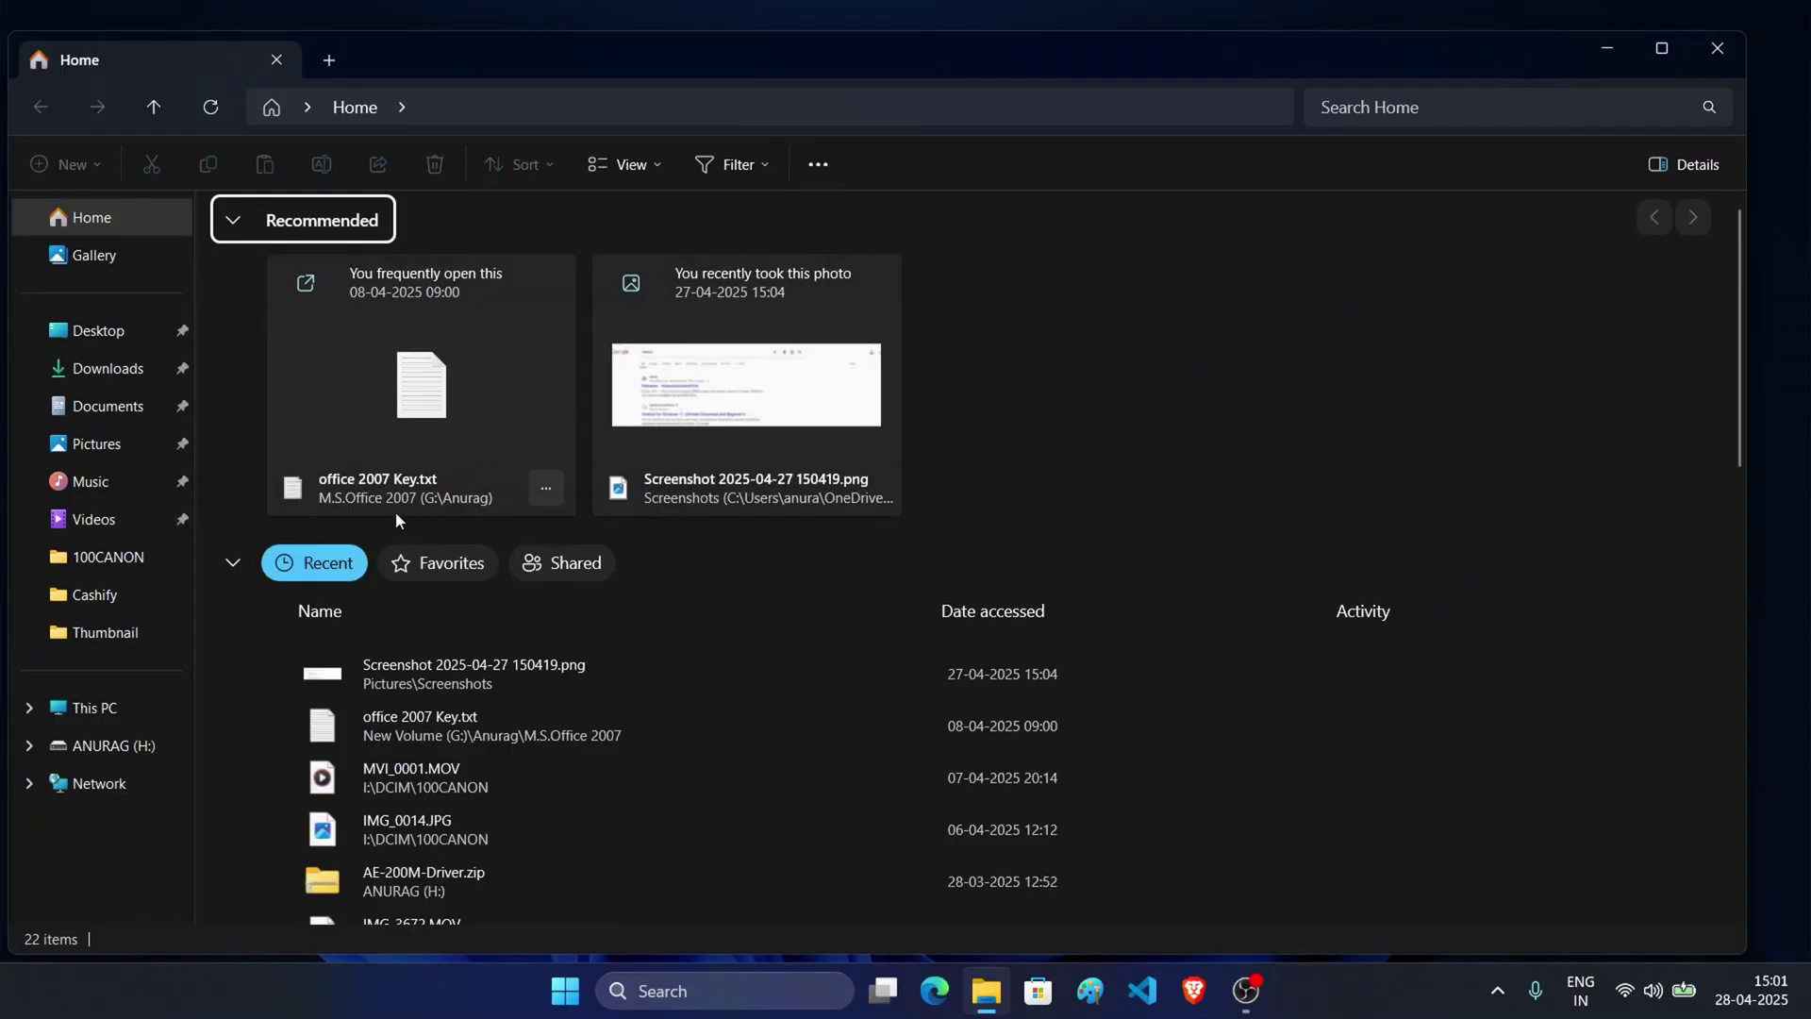
{"action": "left_click", "coordinate": [112, 720]}
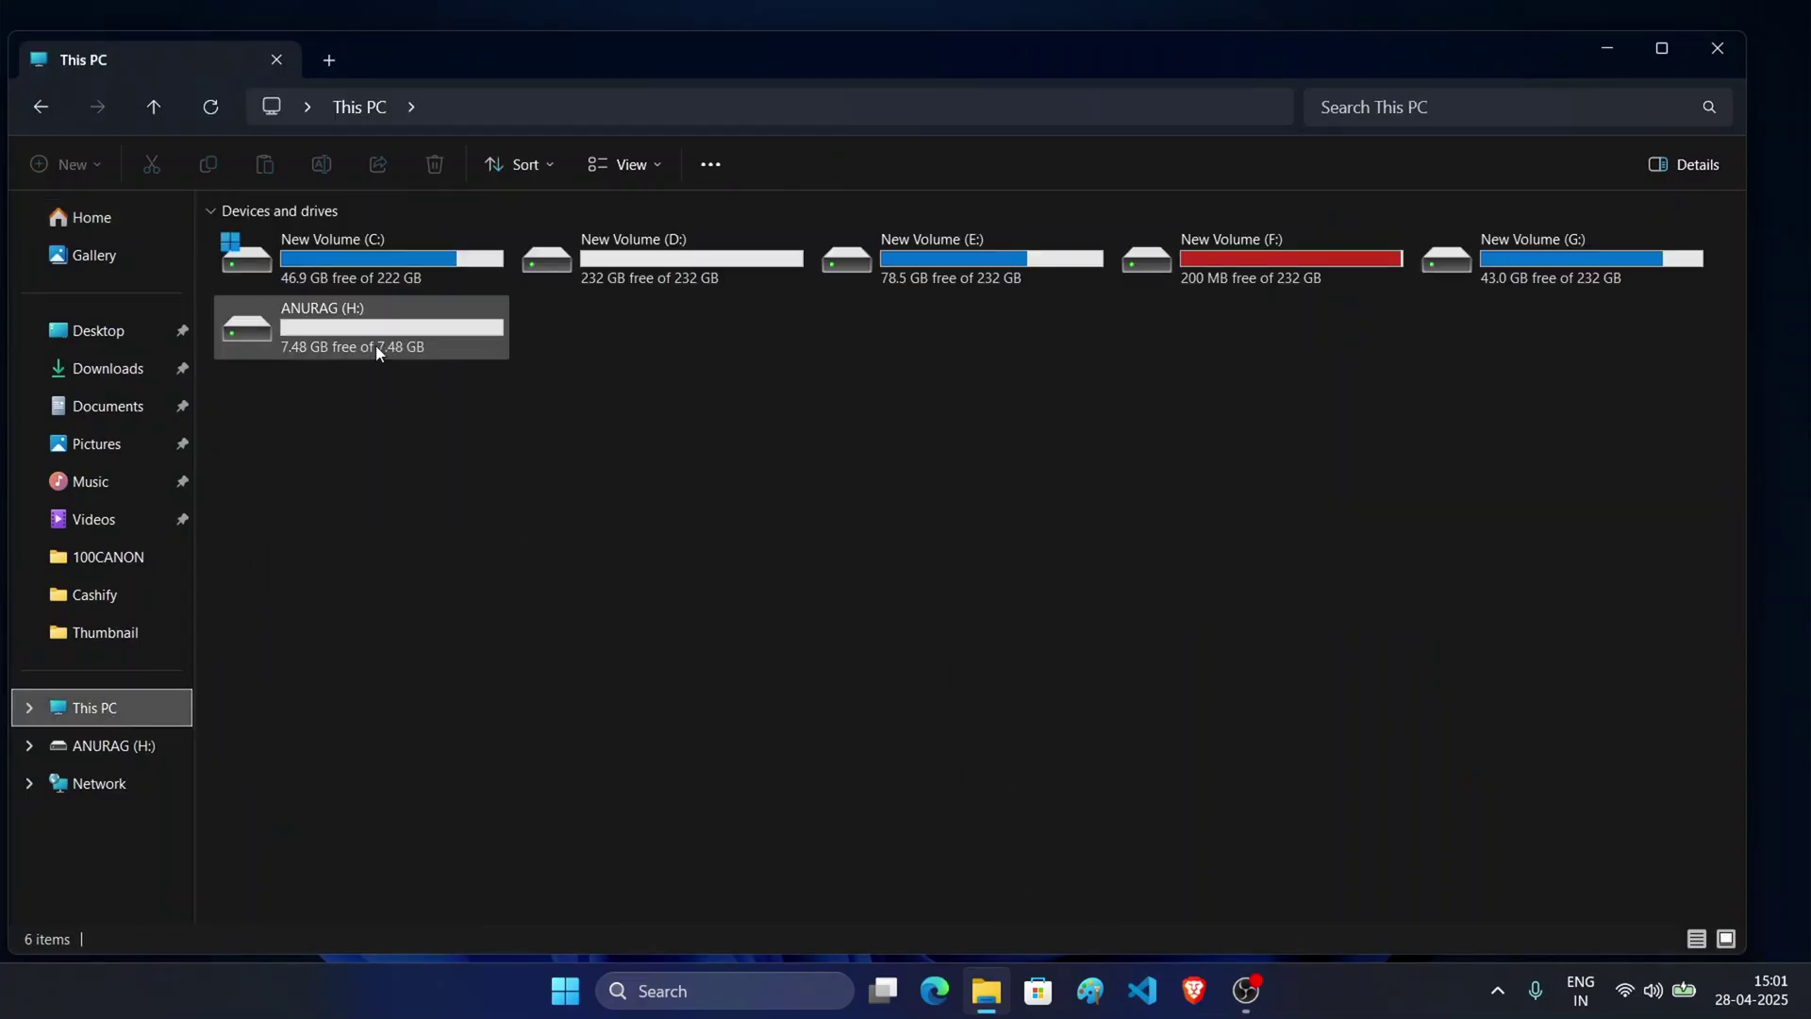
{"action": "mouse_move", "coordinate": [363, 327]}
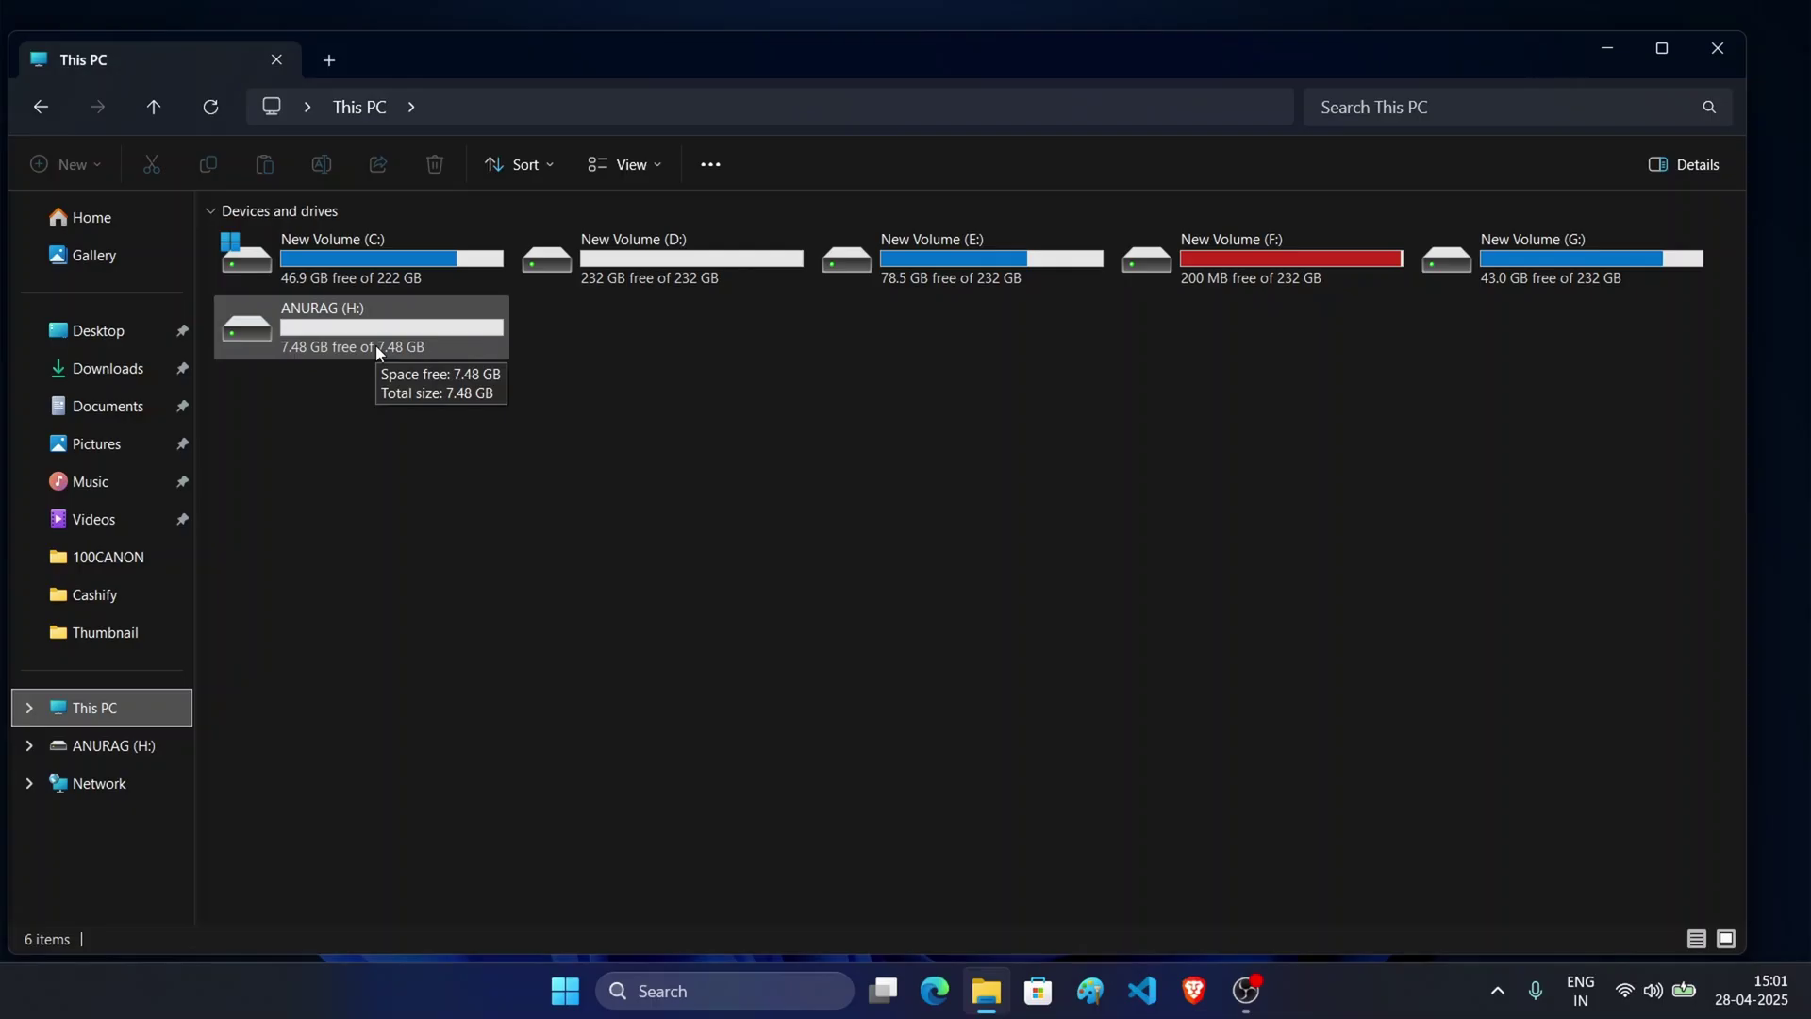
Attempt to format ANURAG (H:), dismiss the write-protected error, and close the Format dialog
{"action": "right_click", "coordinate": [375, 345]}
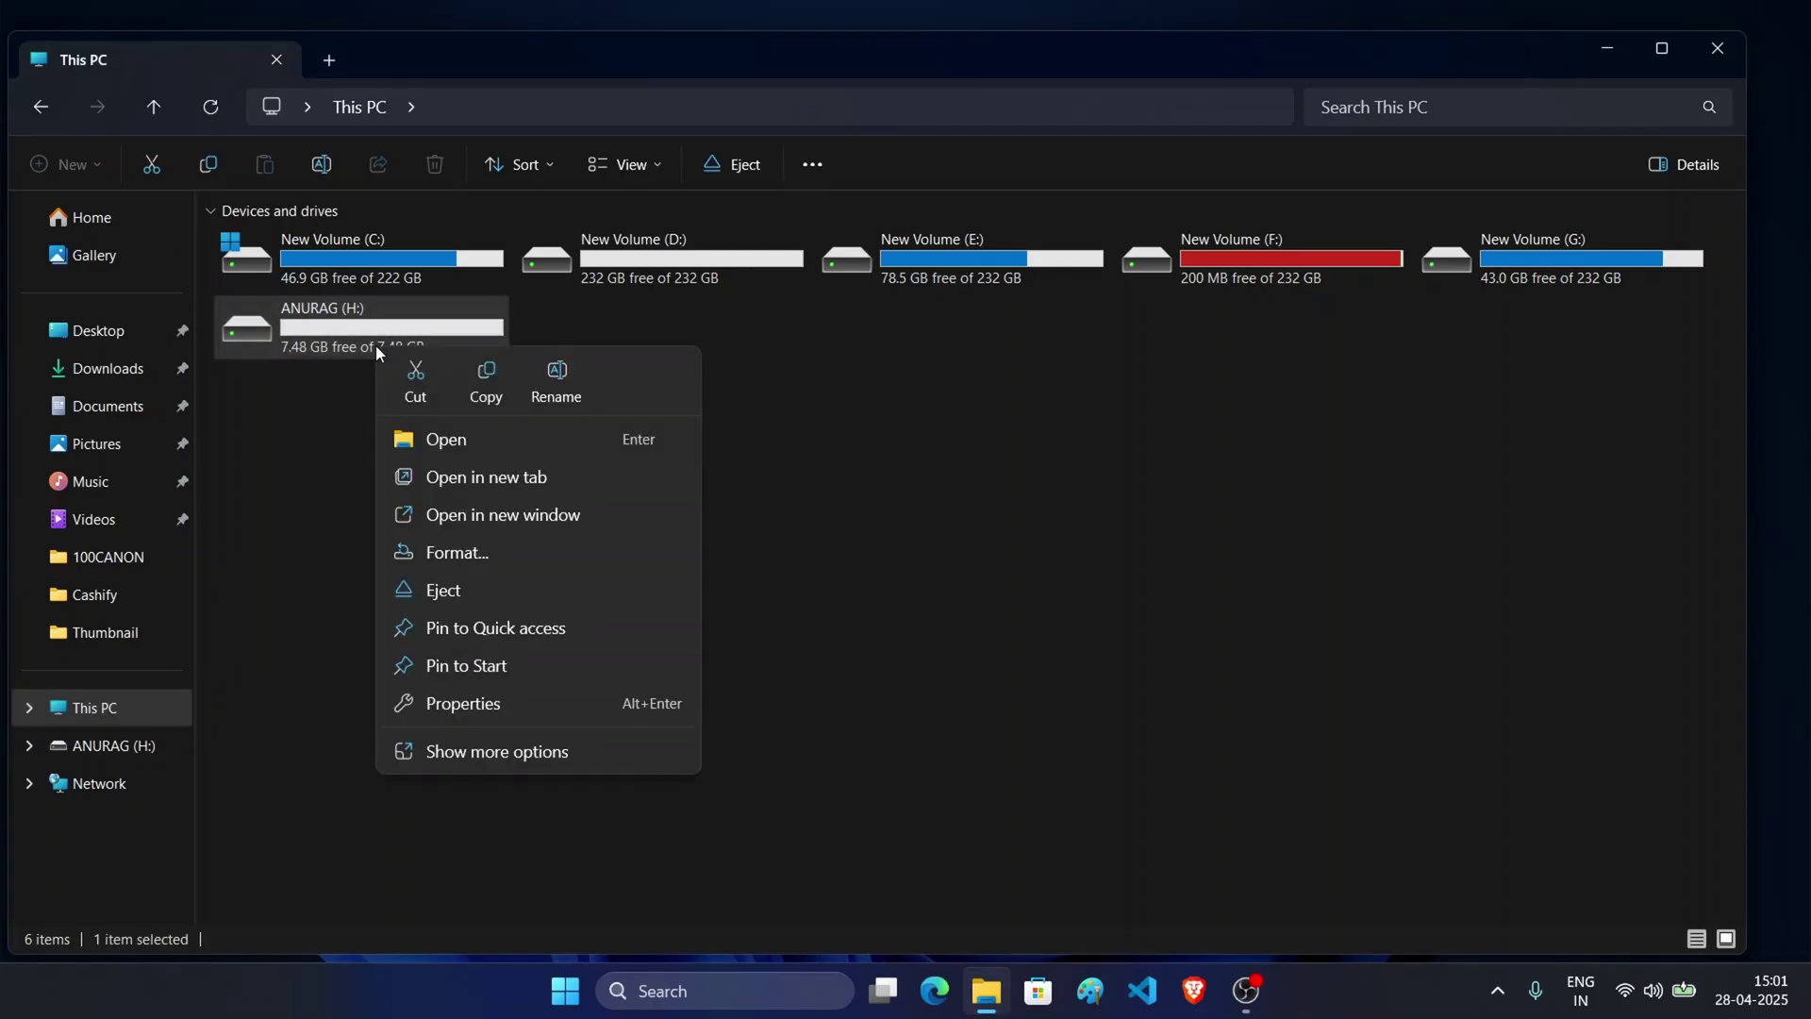
{"action": "left_click", "coordinate": [521, 552]}
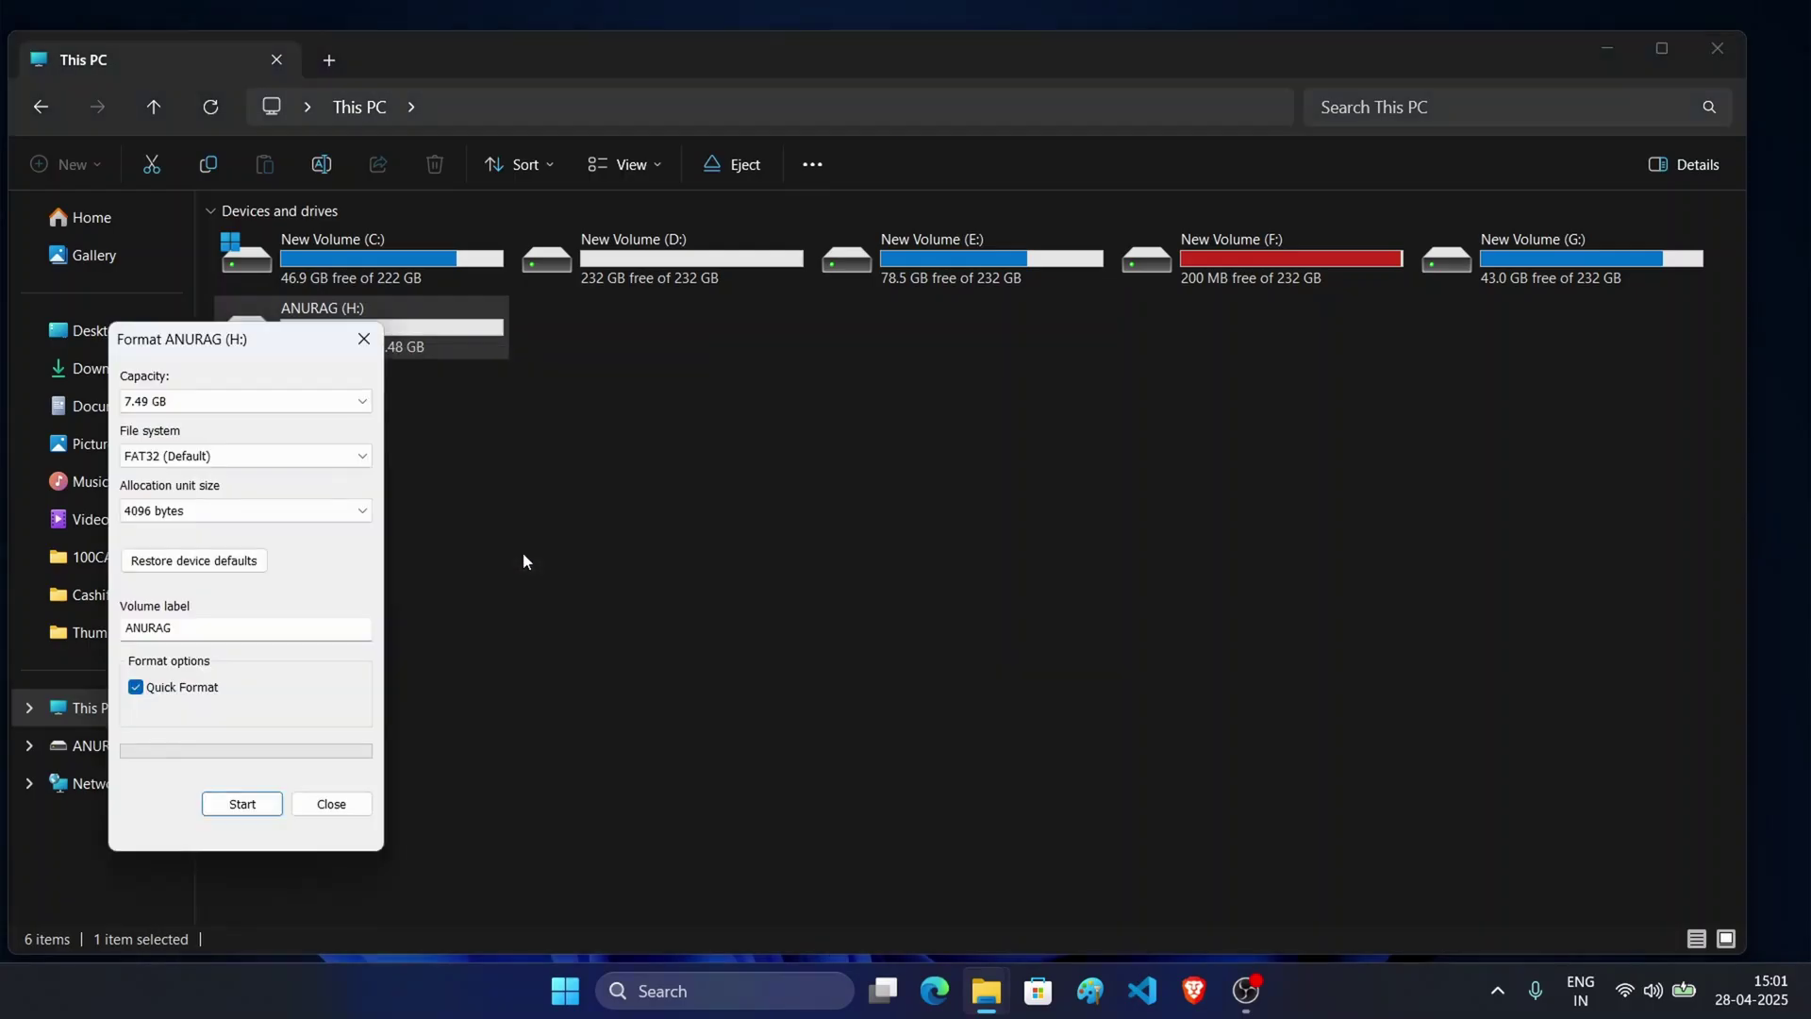
{"action": "left_click", "coordinate": [241, 807]}
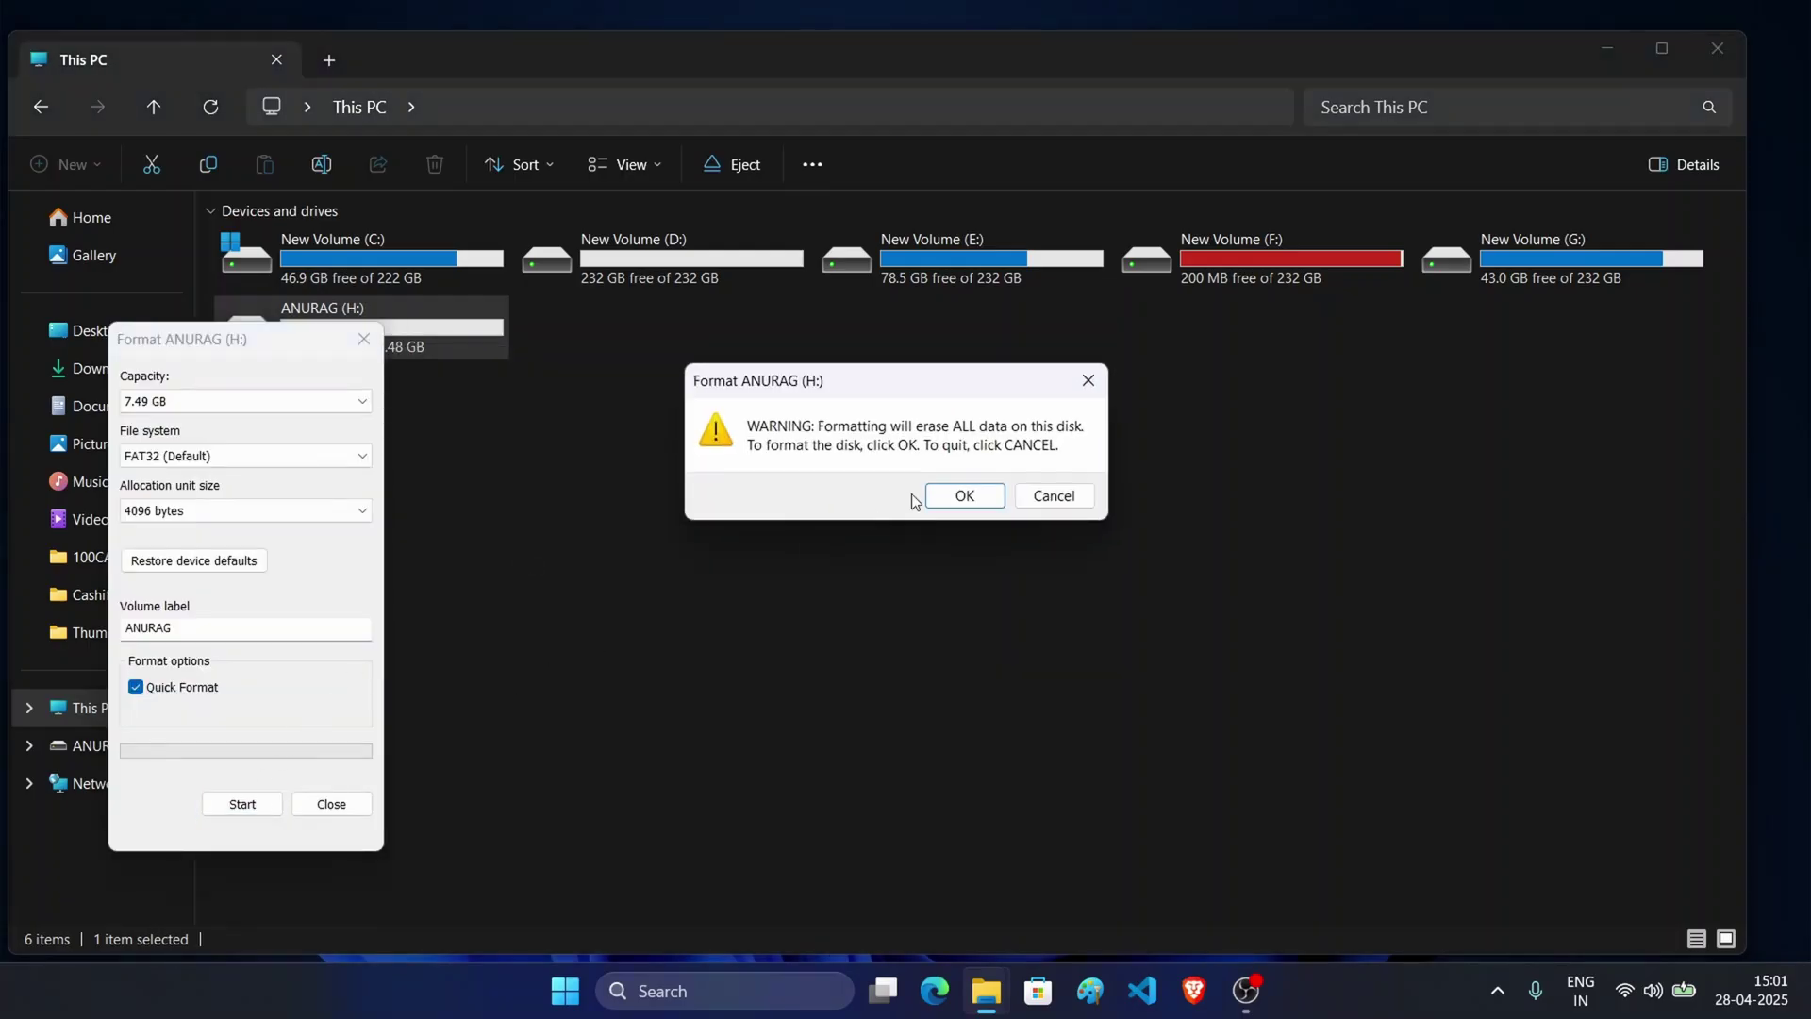
{"action": "left_click", "coordinate": [961, 498]}
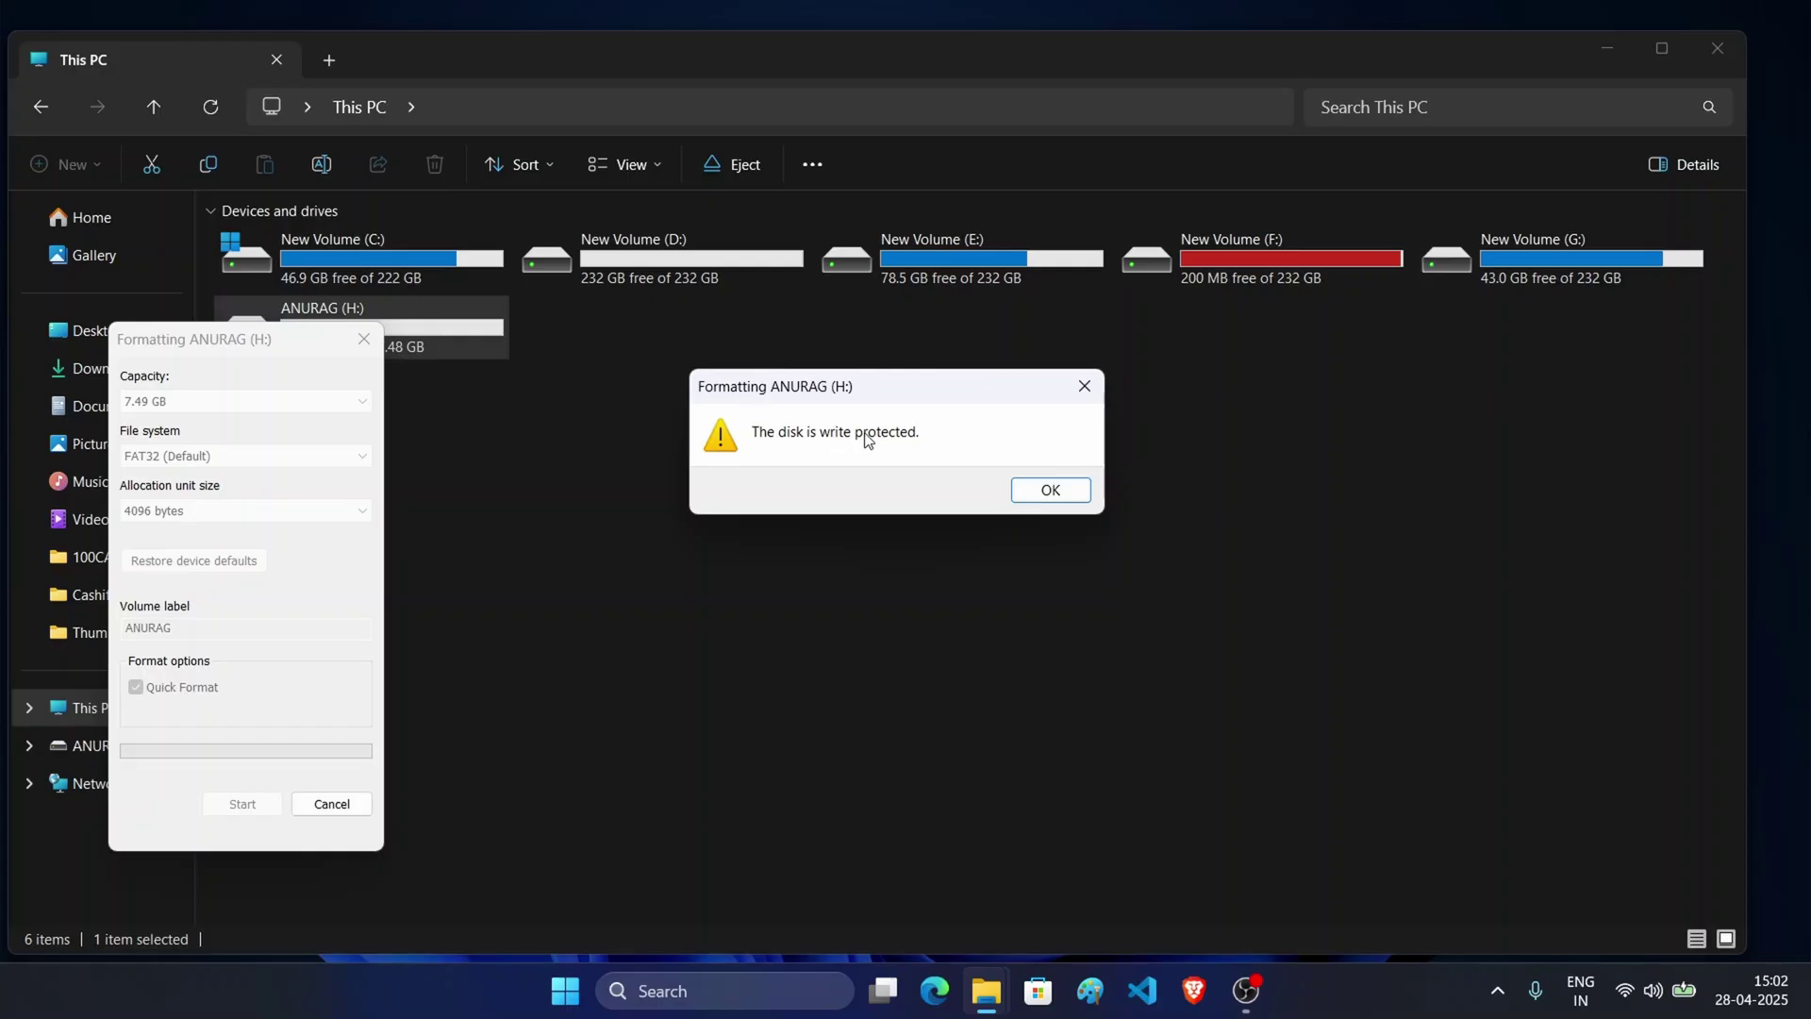
{"action": "left_click", "coordinate": [1064, 491]}
{"action": "left_click", "coordinate": [364, 340]}
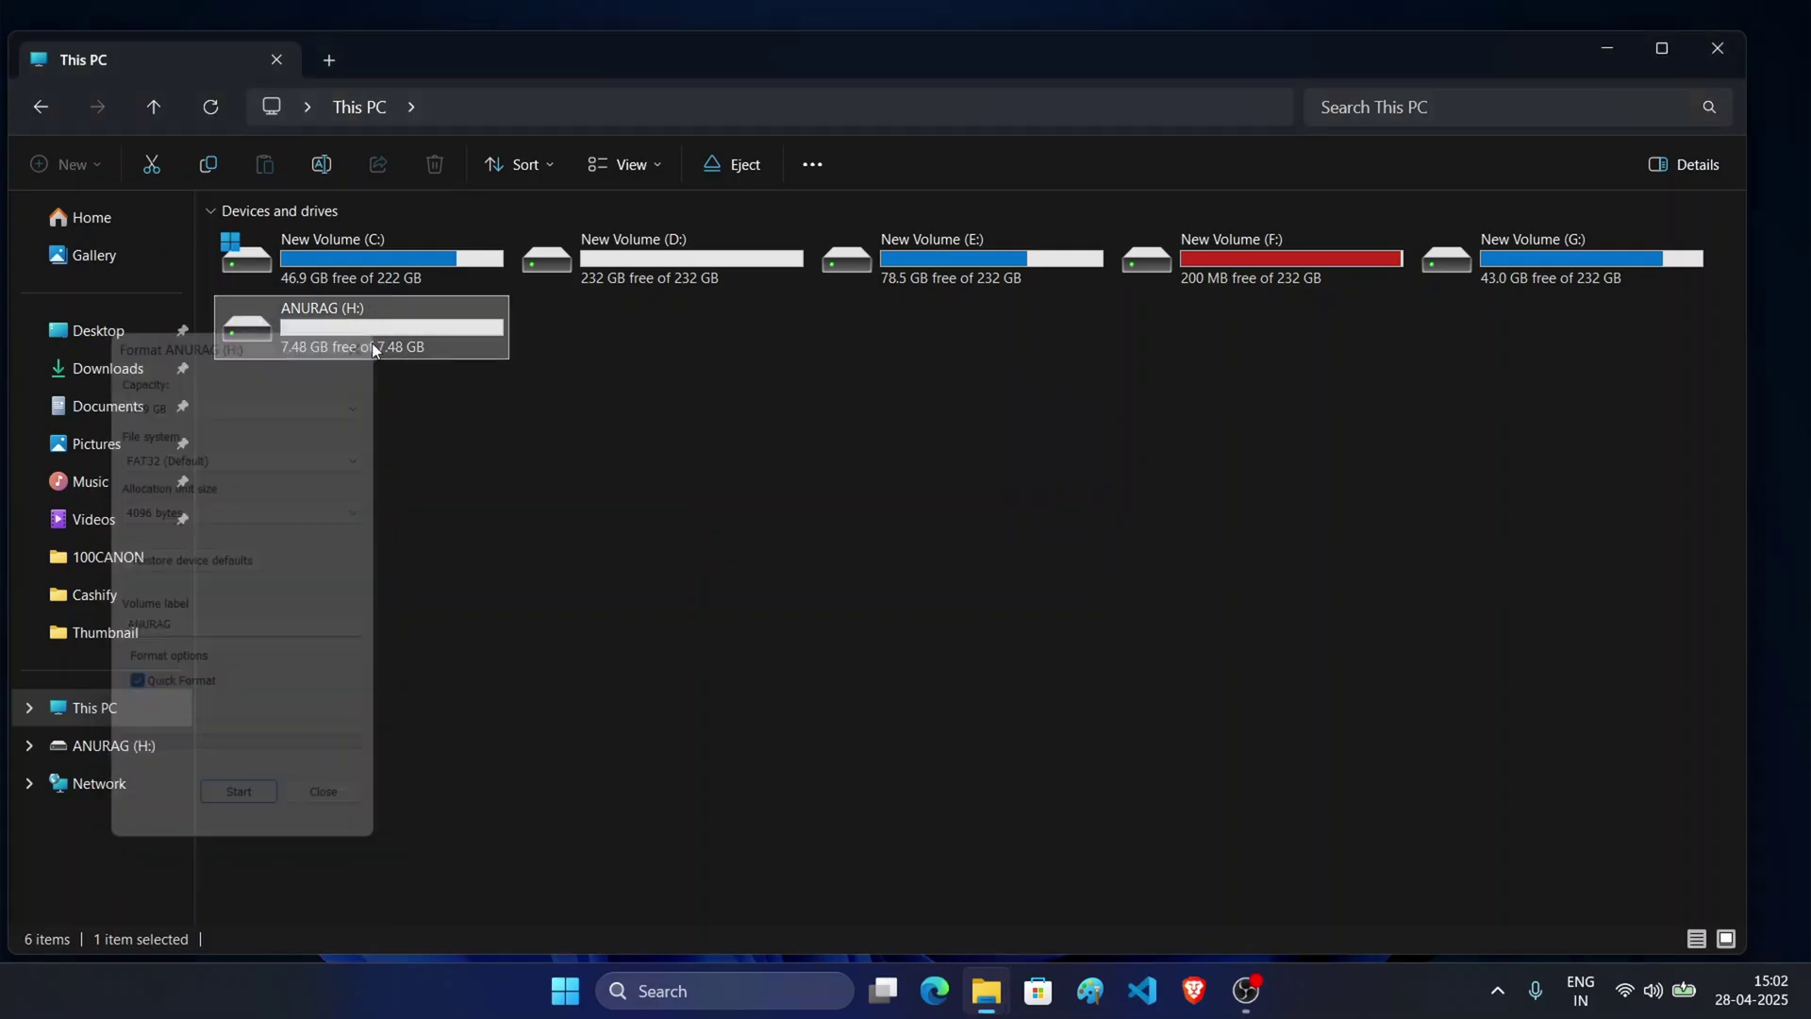
Close File Explorer and launch Command Prompt from a Start menu cmd search
{"action": "left_click", "coordinate": [1715, 51]}
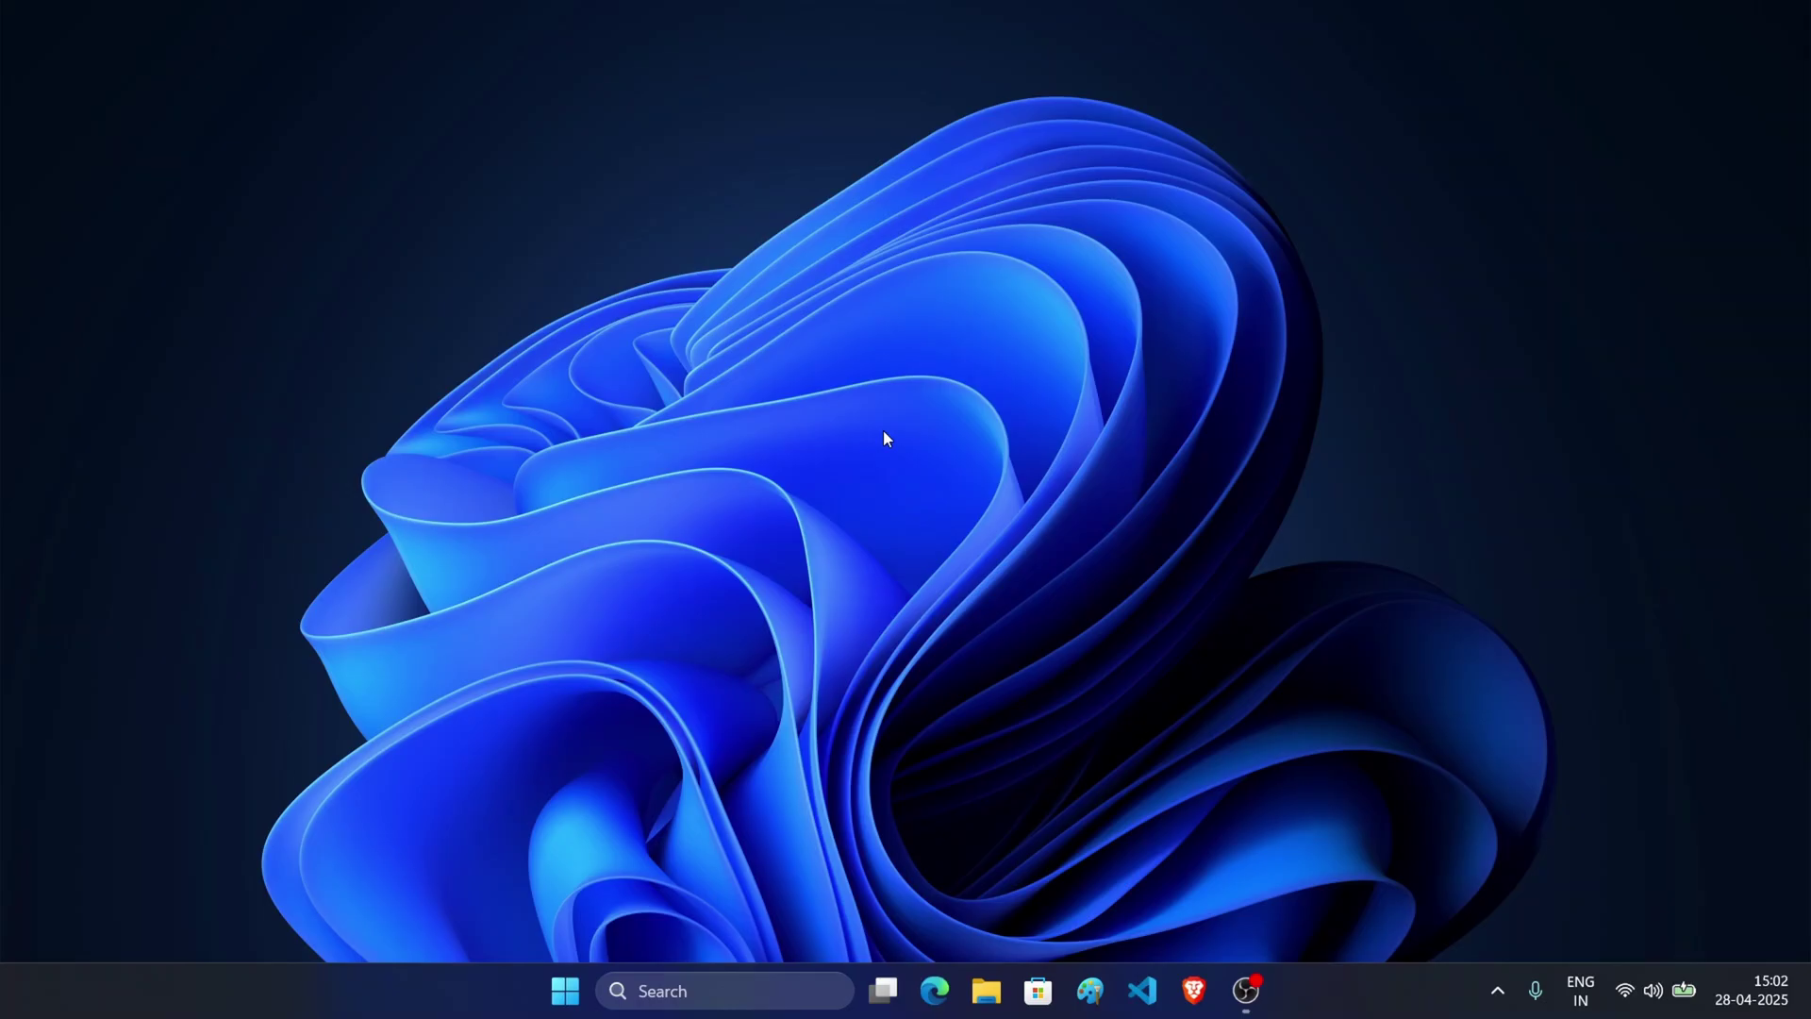
{"action": "left_click", "coordinate": [566, 993]}
{"action": "type", "text": "cmd"}
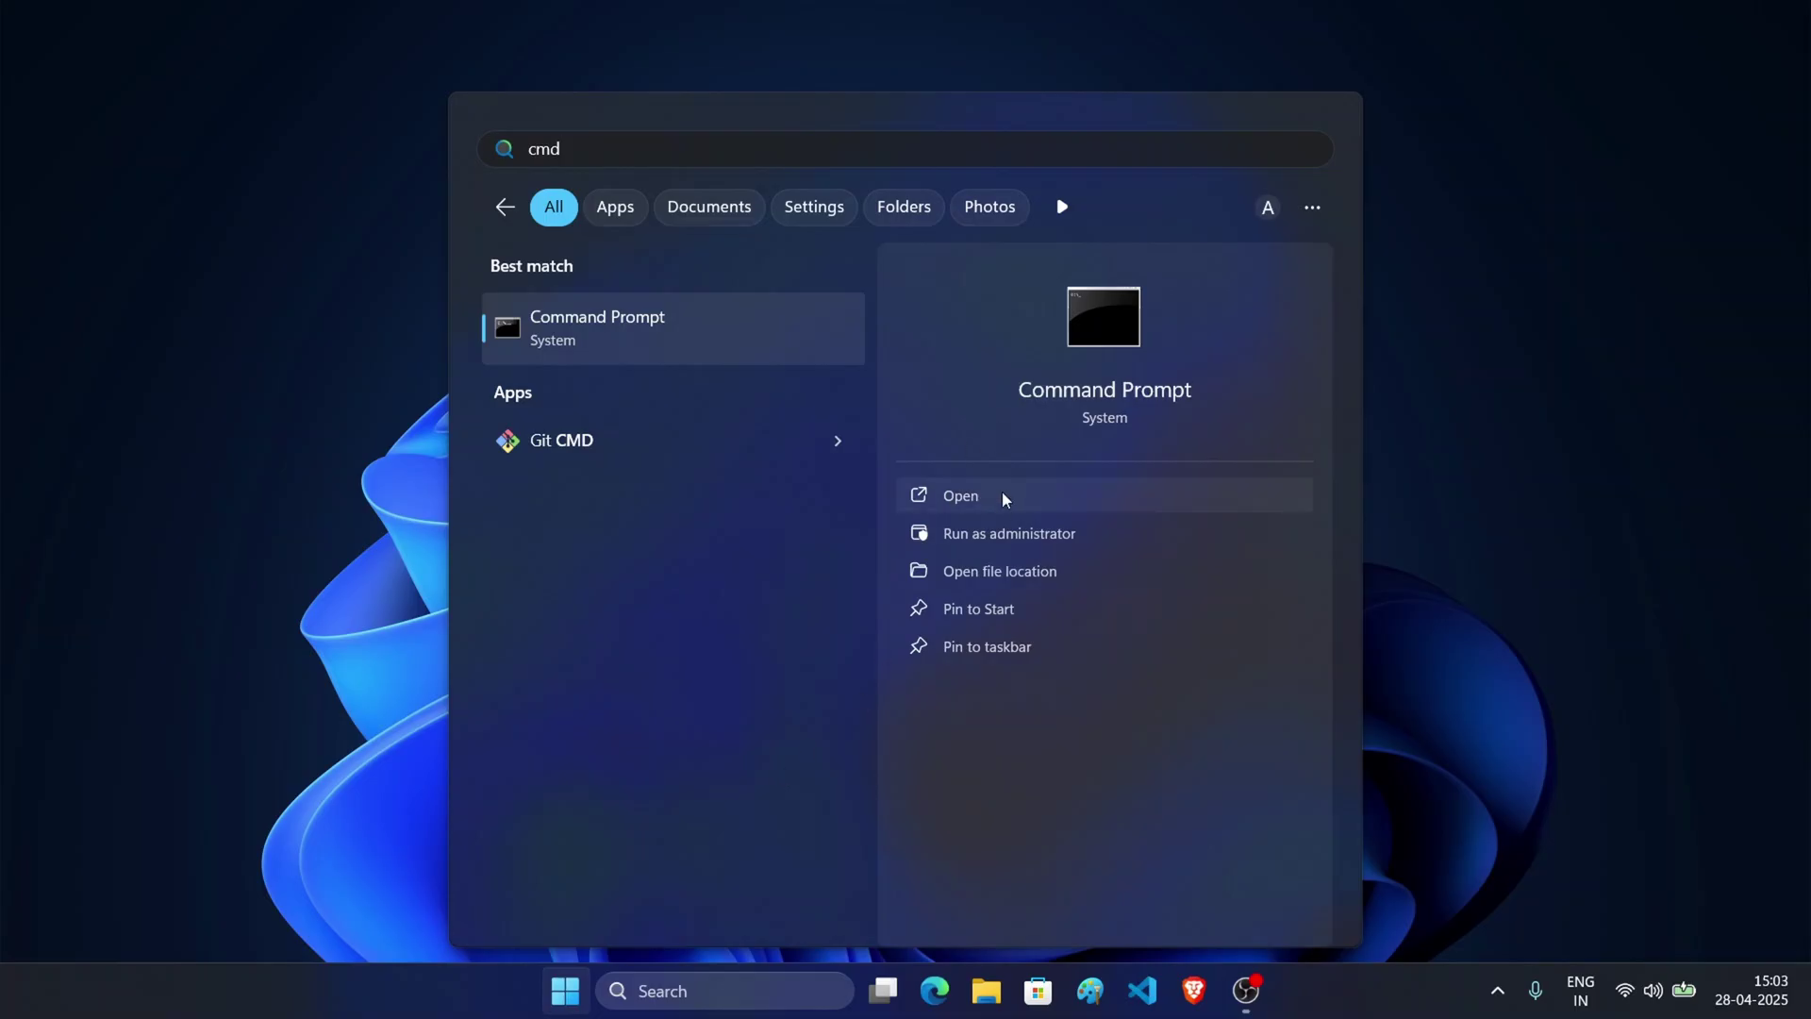
{"action": "left_click", "coordinate": [1001, 537]}
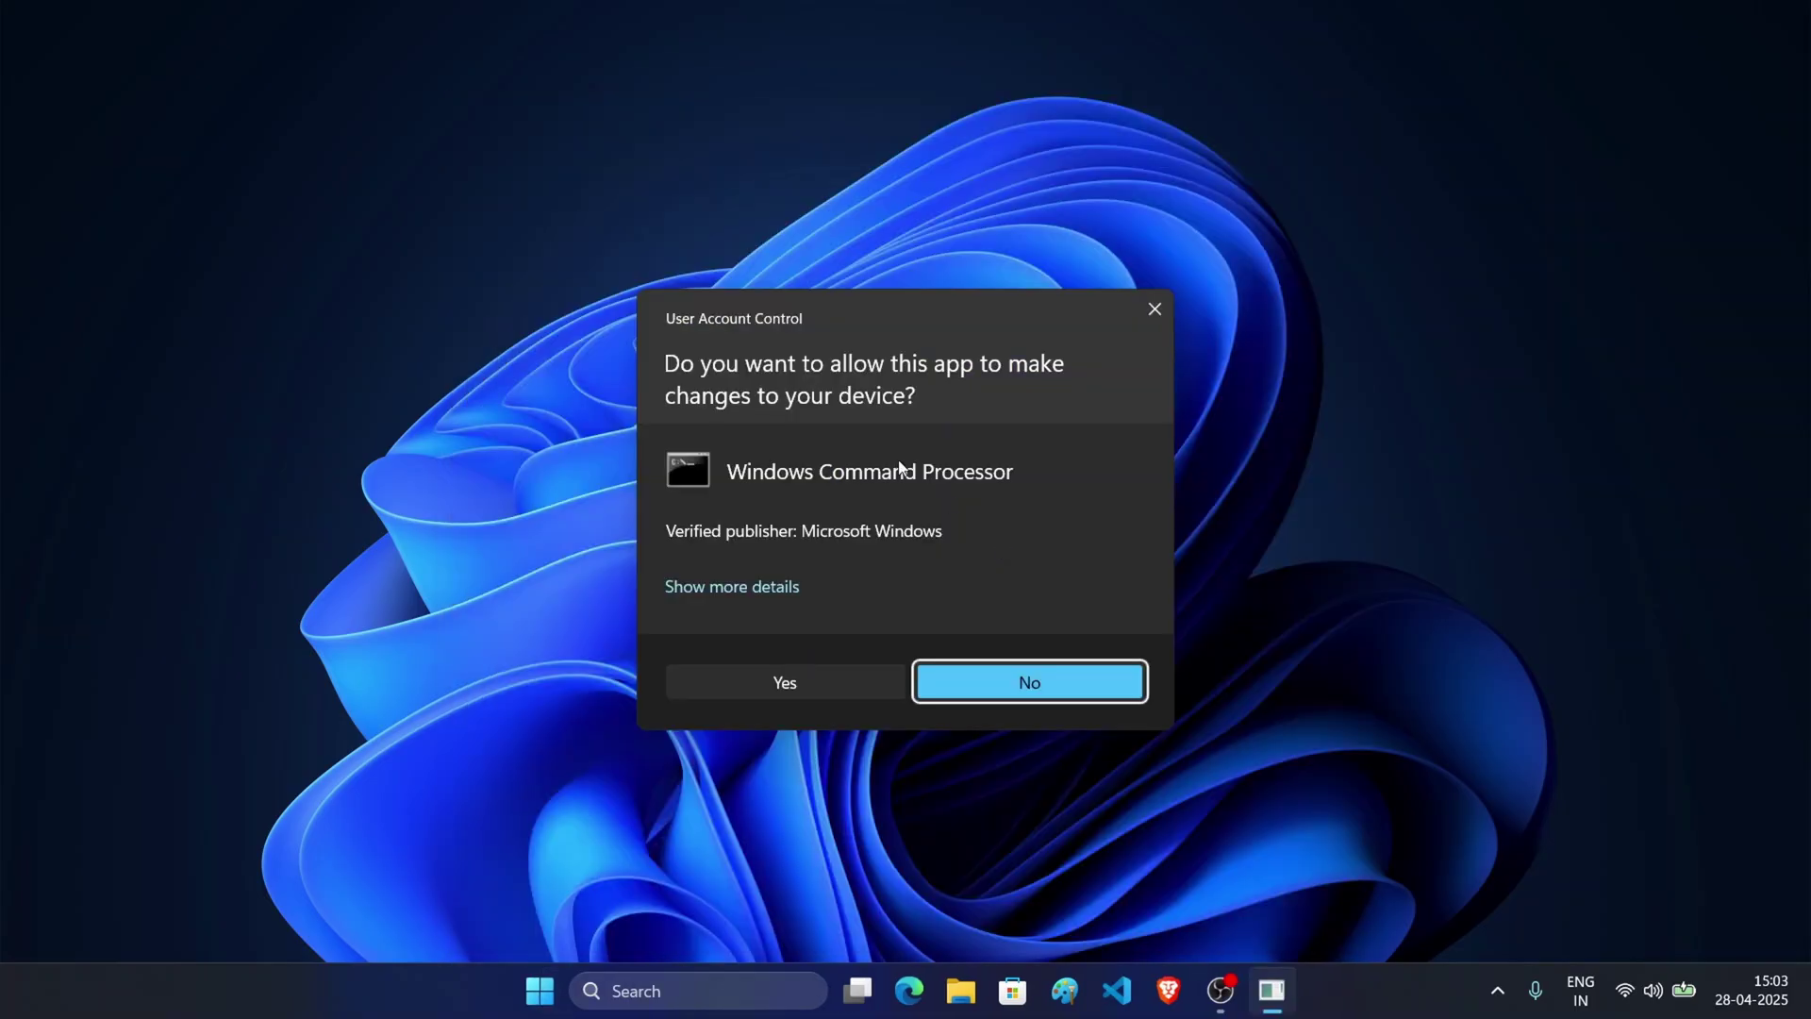
Approve elevation, start DiskPart, list disks, and select Disk 2 (7680 MB)
{"action": "left_click", "coordinate": [802, 684]}
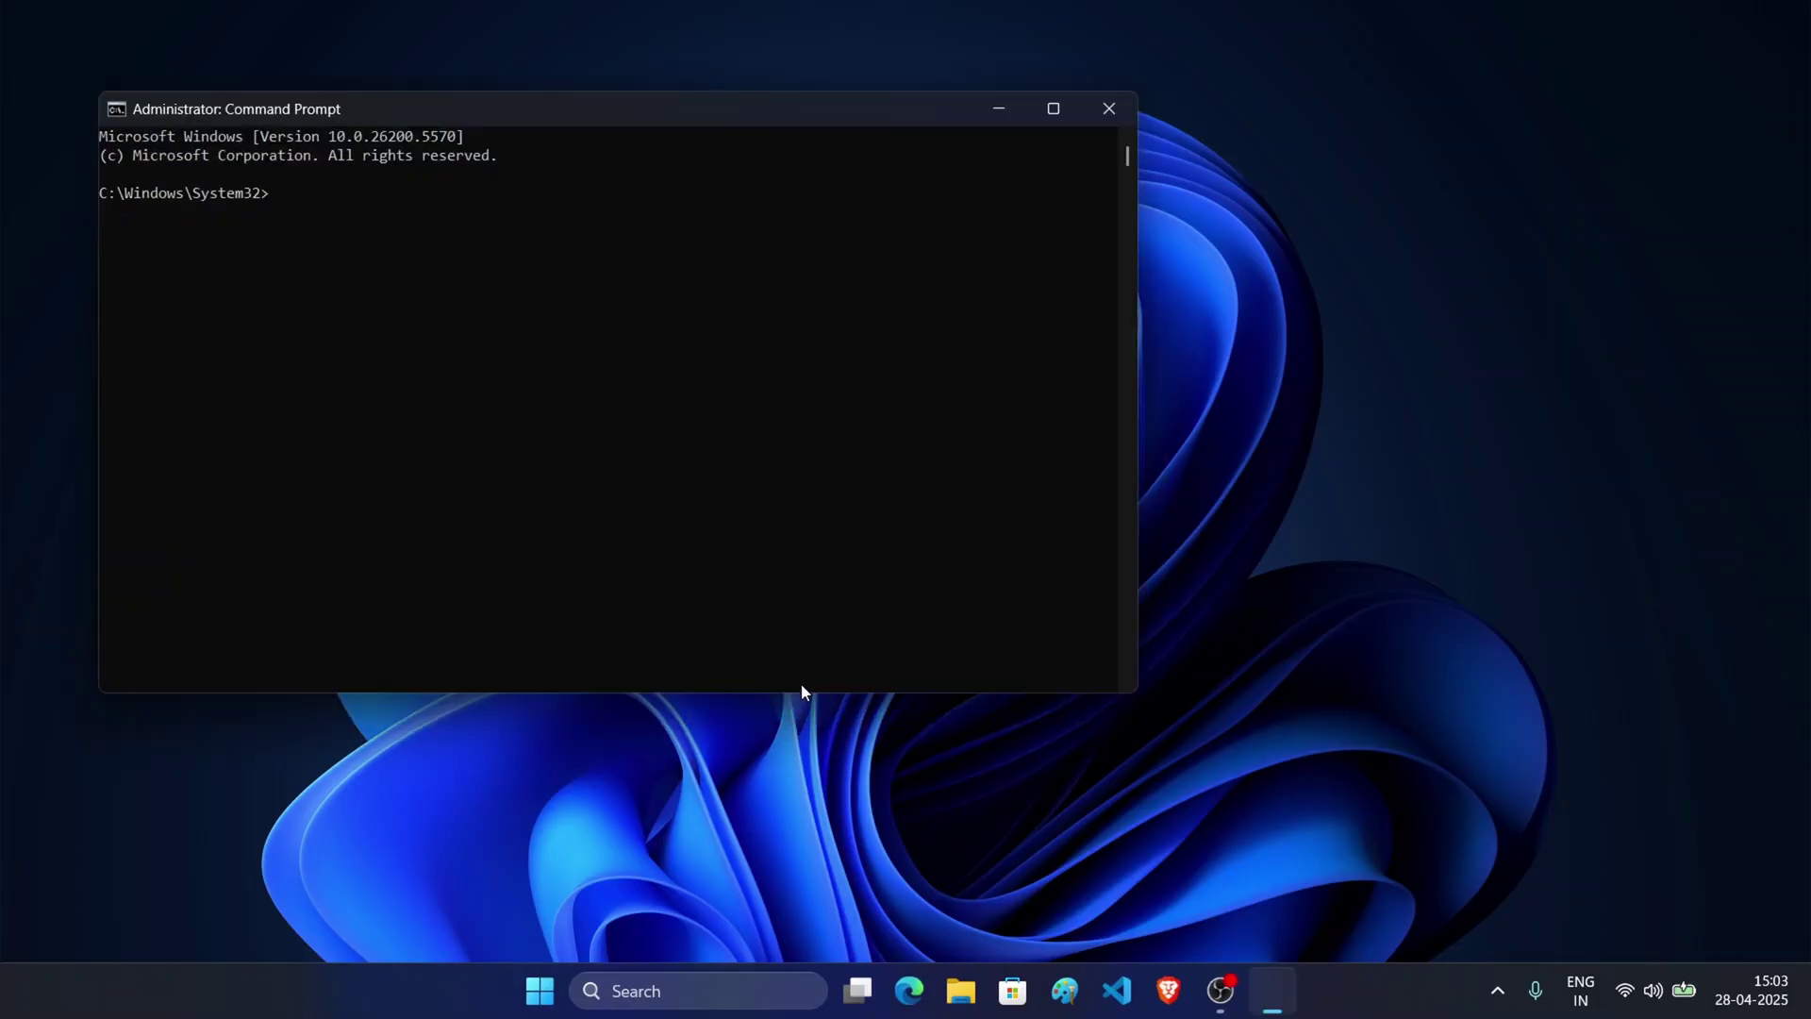
{"action": "type", "text": "diskpart"}
{"action": "key", "text": "Return"}
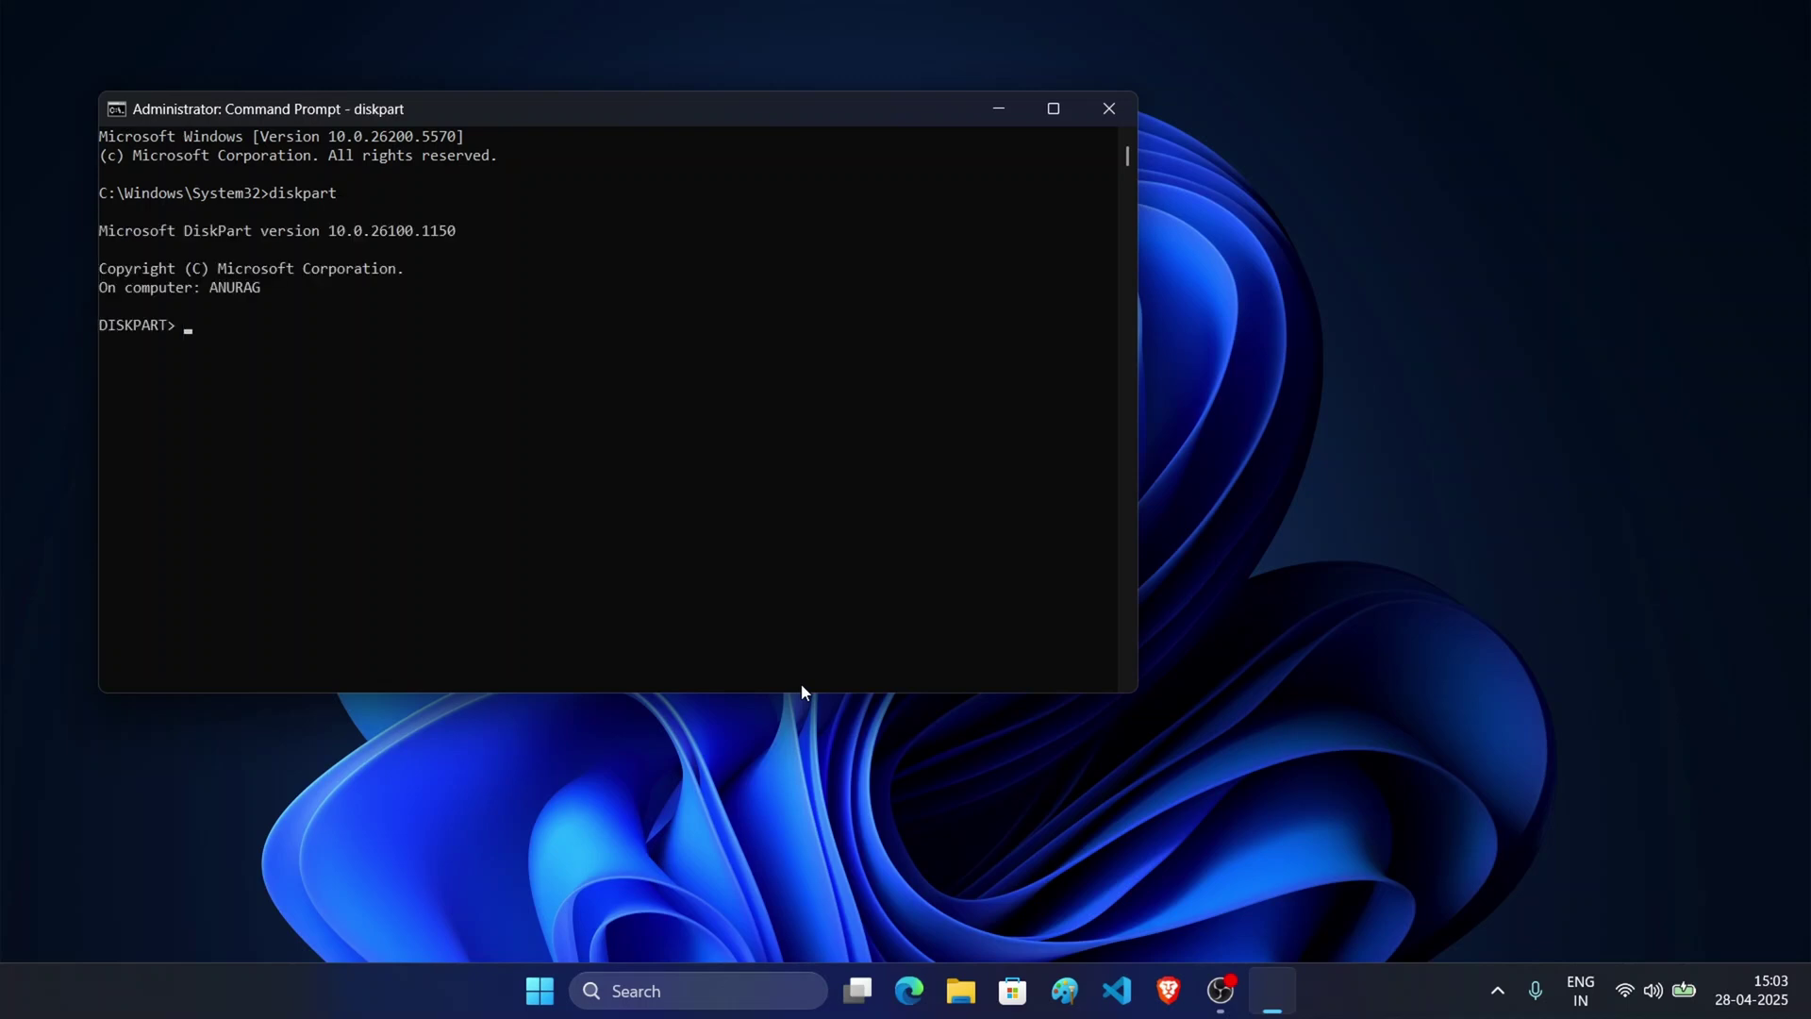
{"action": "type", "text": "list d"}
{"action": "type", "text": "isk"}
{"action": "key", "text": "Return"}
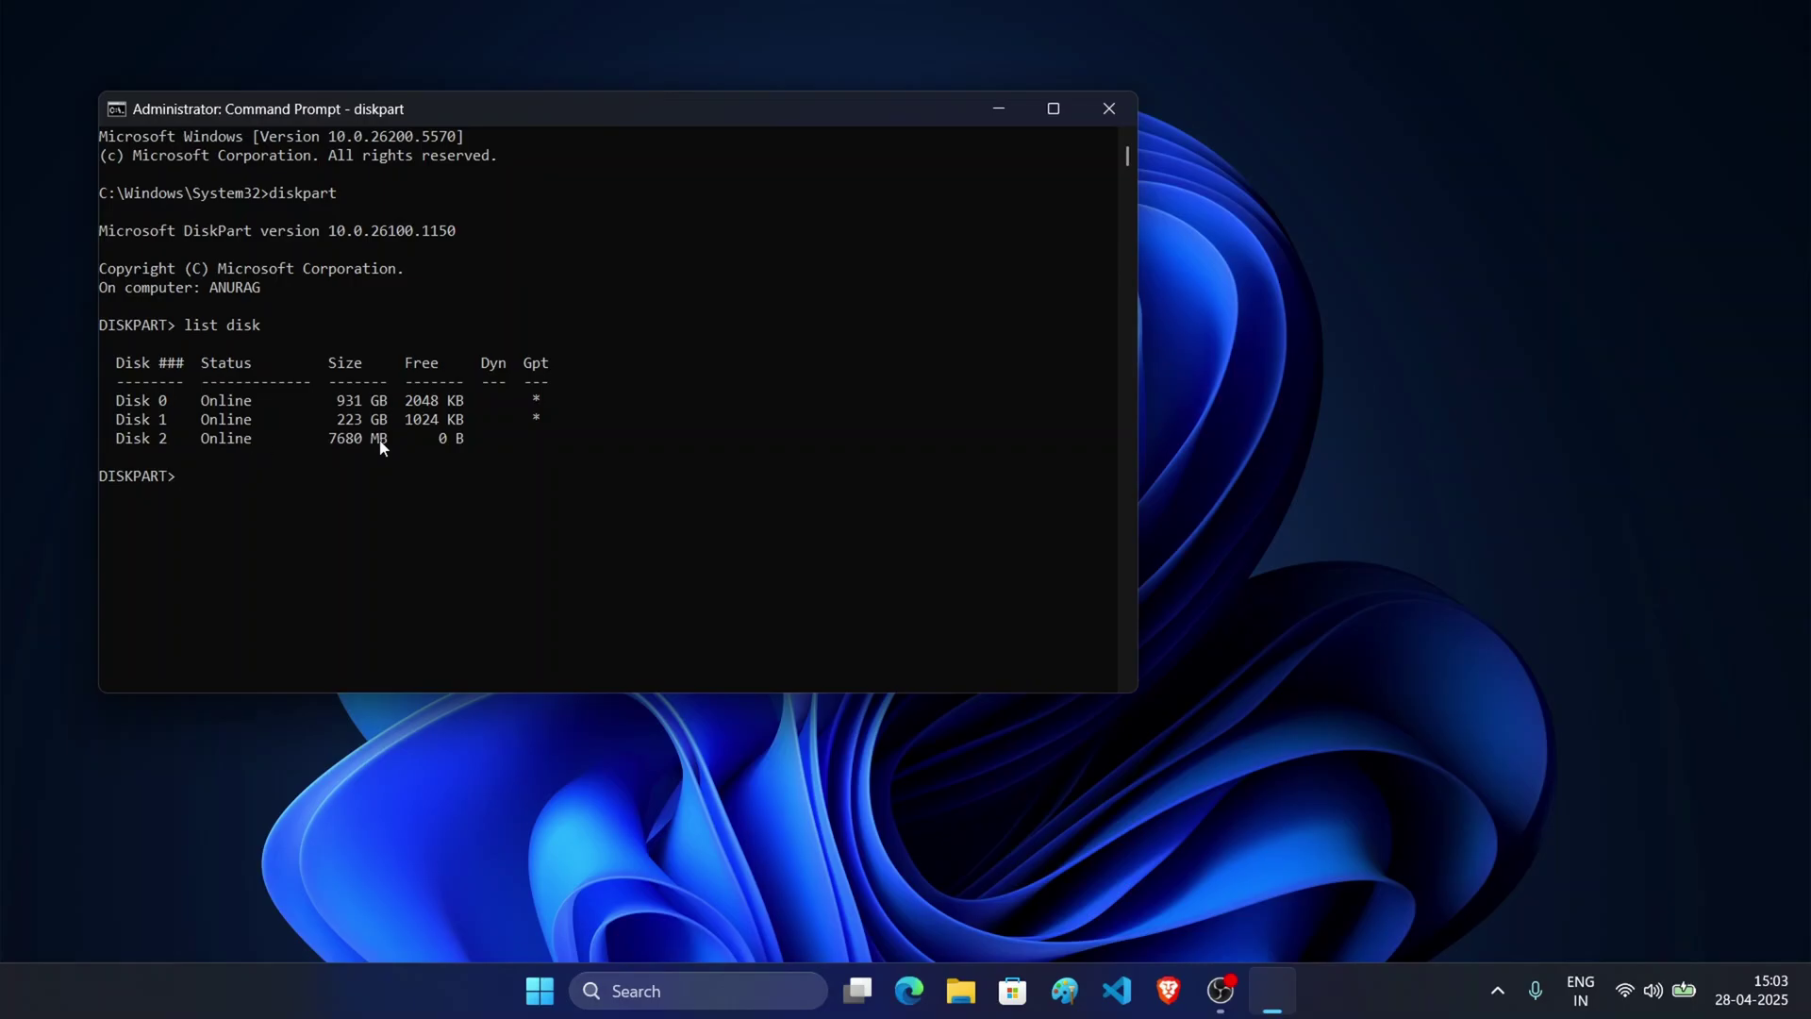
{"action": "type", "text": "se"}
{"action": "type", "text": "lect disk 2"}
{"action": "key", "text": "Return"}
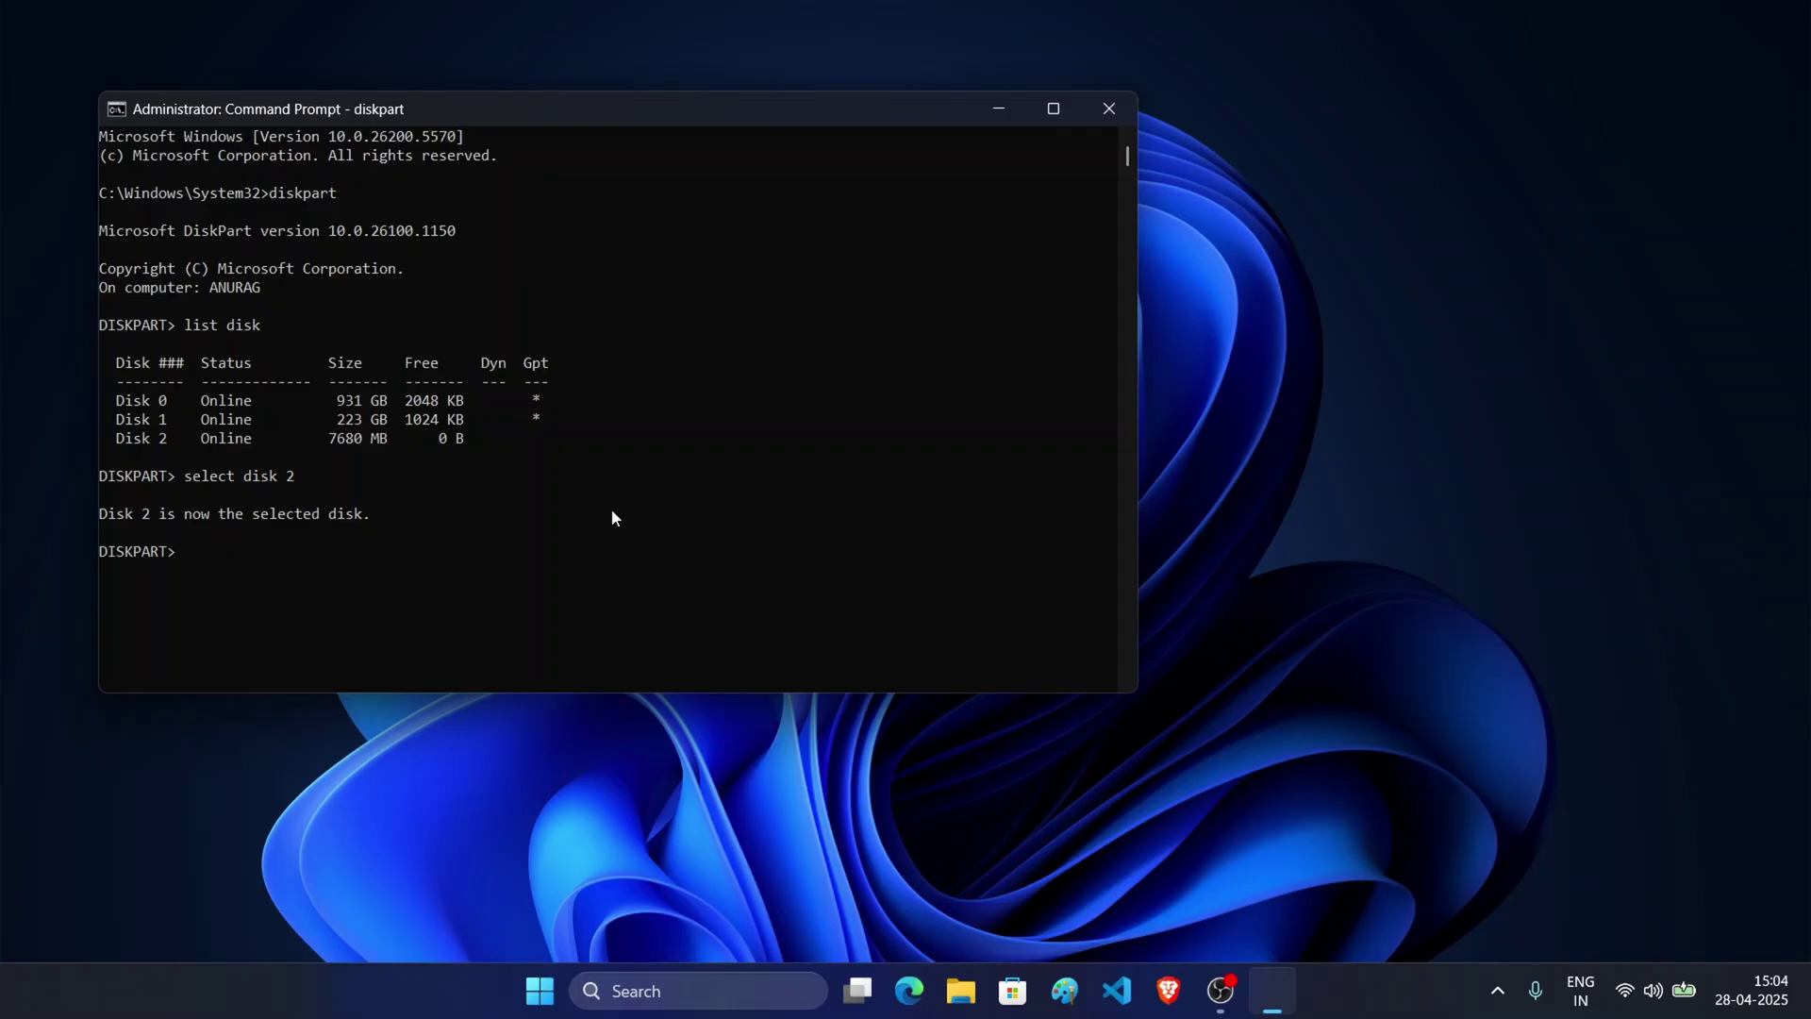
{"action": "type", "text": "attr"}
{"action": "type", "text": "ibute disk"}
Check Disk 2's attributes, clear readonly, and confirm it reports Read-only: No
{"action": "key", "text": "Return"}
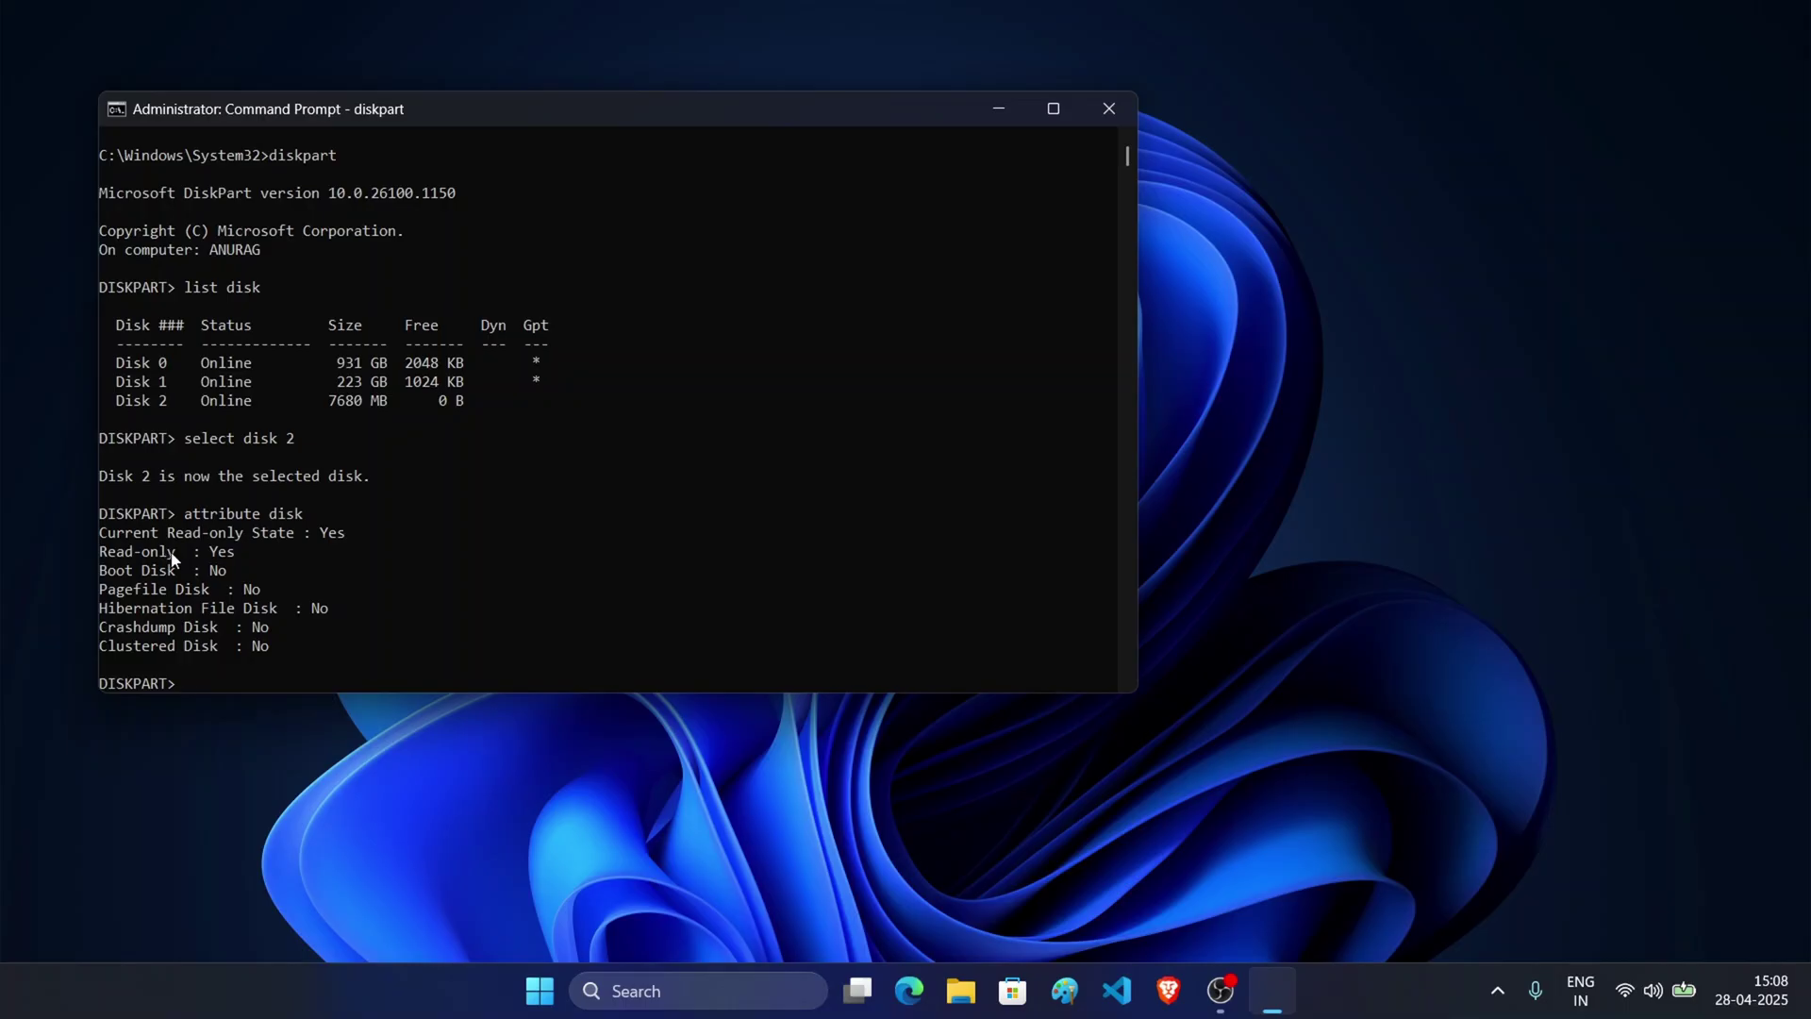
{"action": "type", "text": "a"}
{"action": "type", "text": "ttribute disk c"}
{"action": "type", "text": "lear read"}
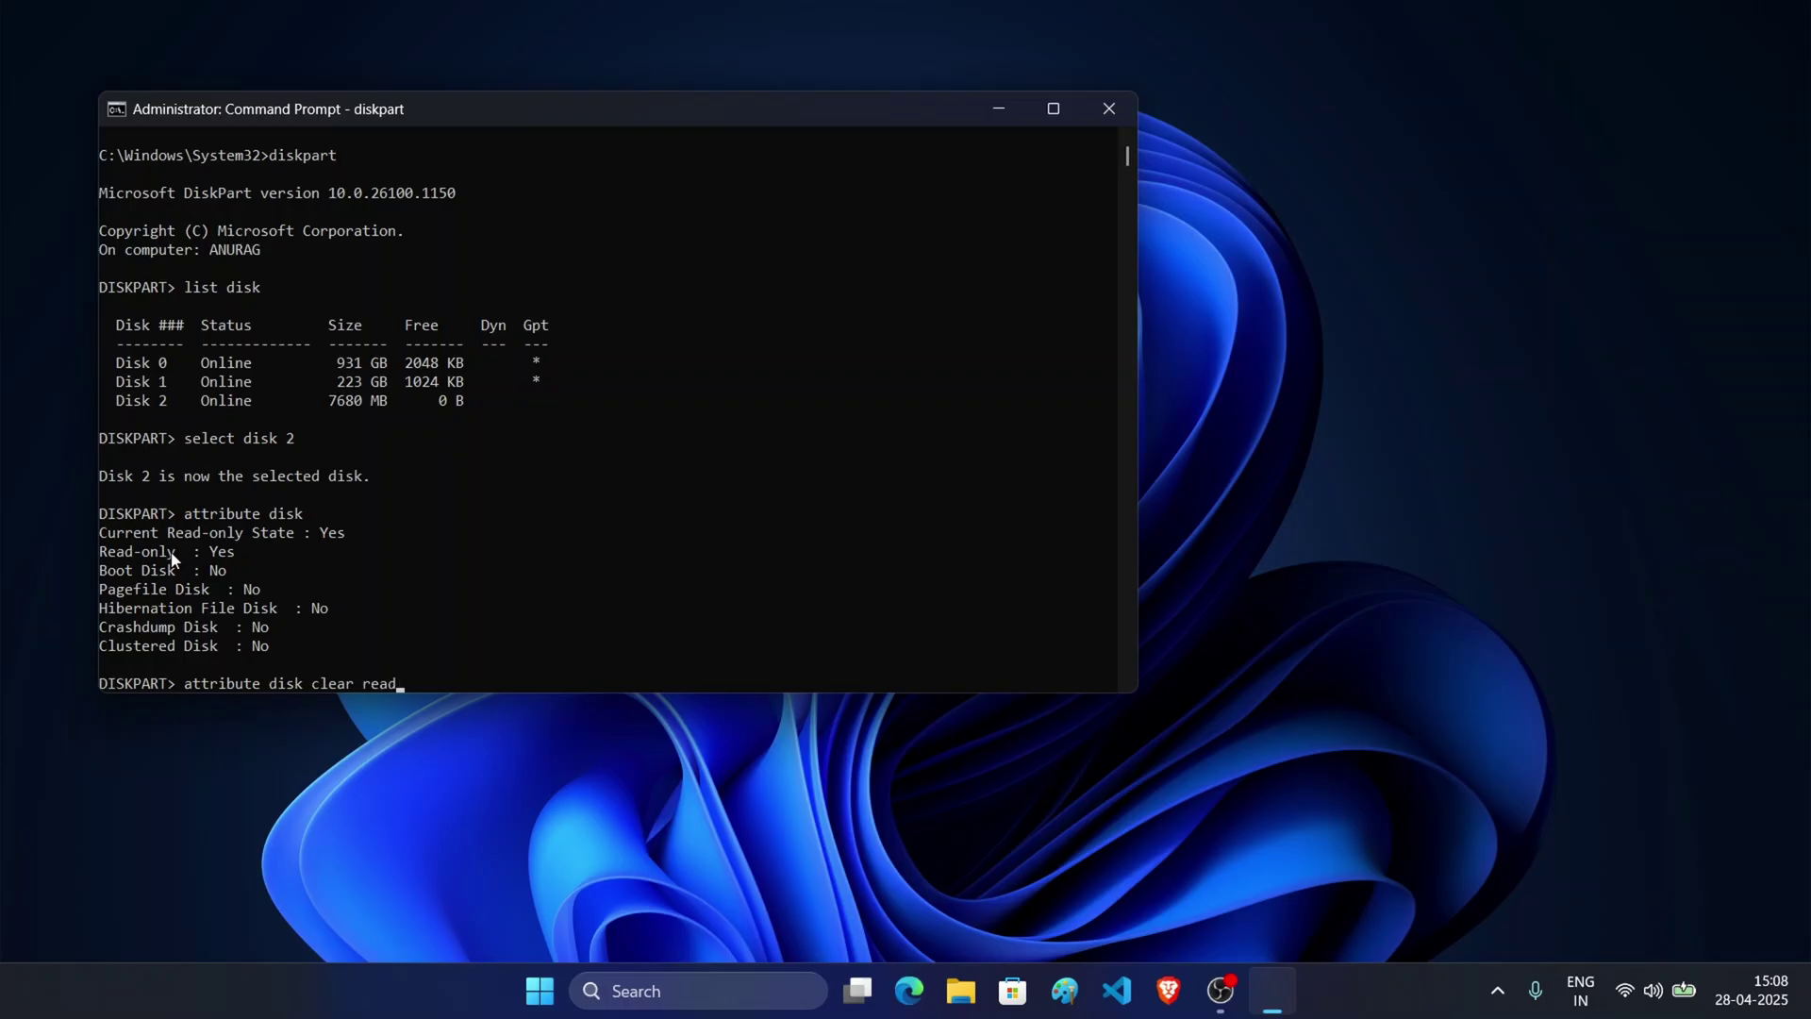
{"action": "type", "text": "lonly"}
{"action": "key", "text": "Return"}
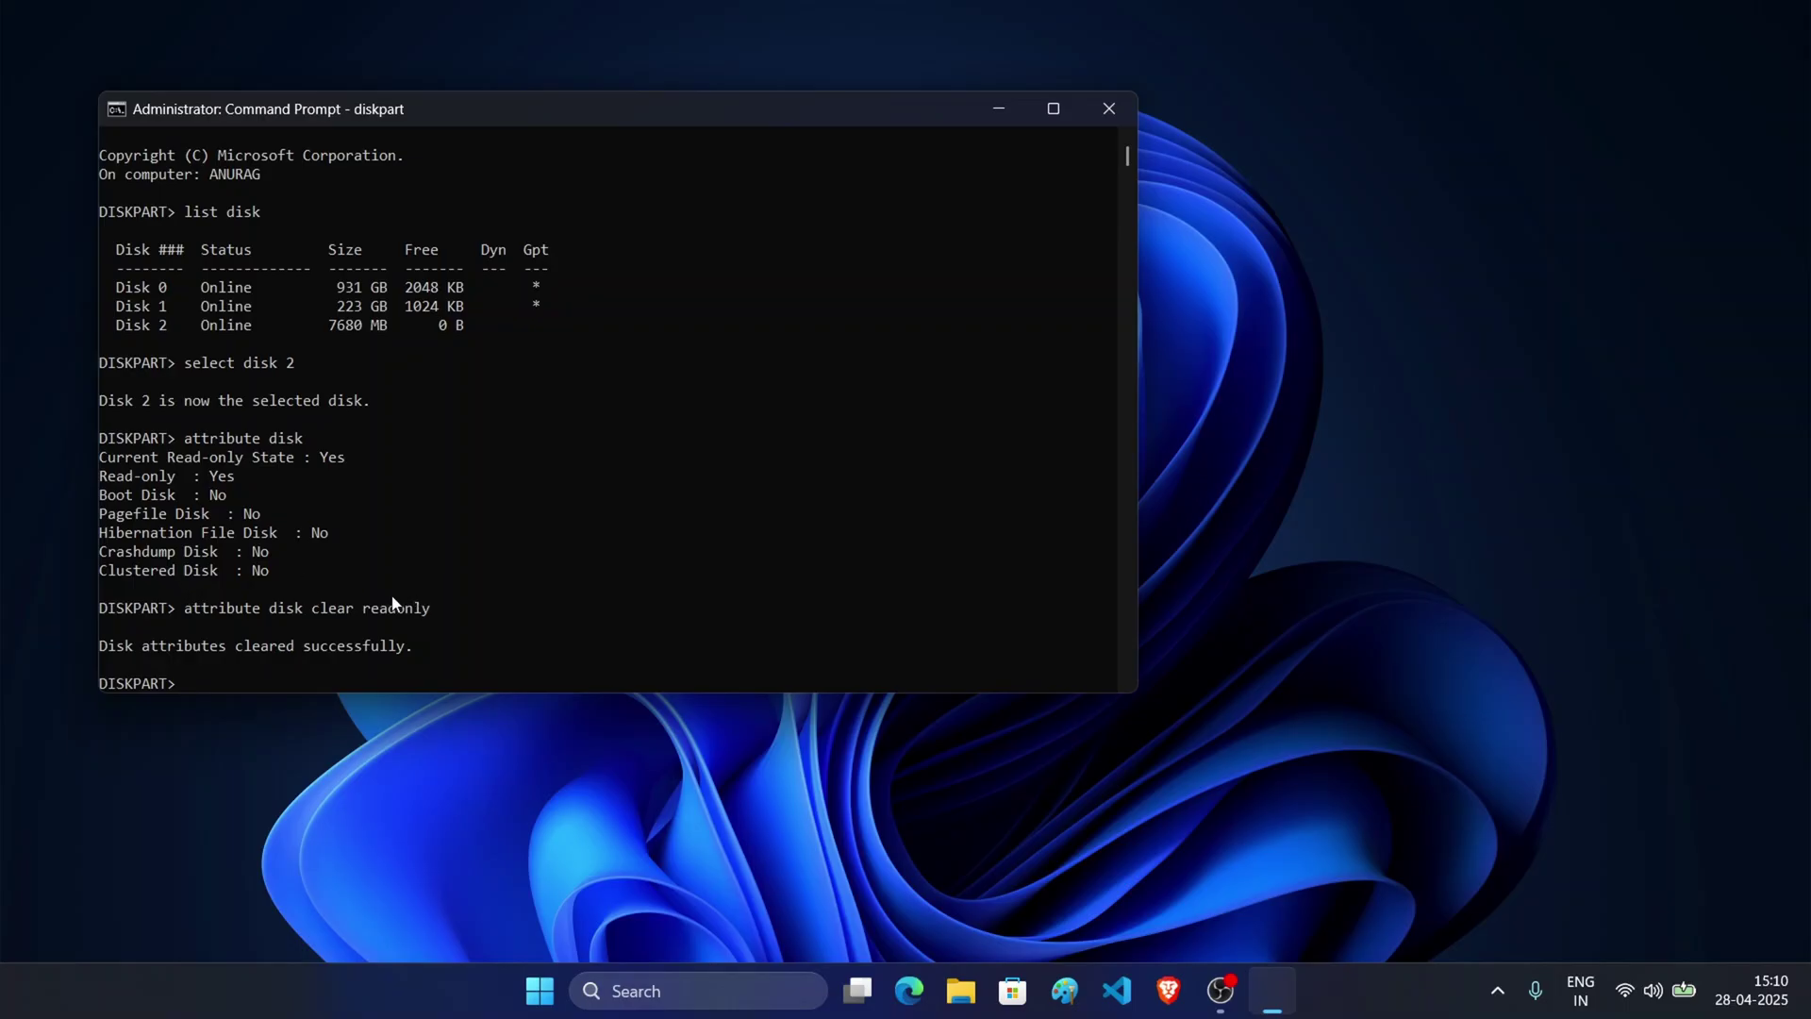
{"action": "type", "text": "attri"}
{"action": "type", "text": "bute disk"}
{"action": "key", "text": "Return"}
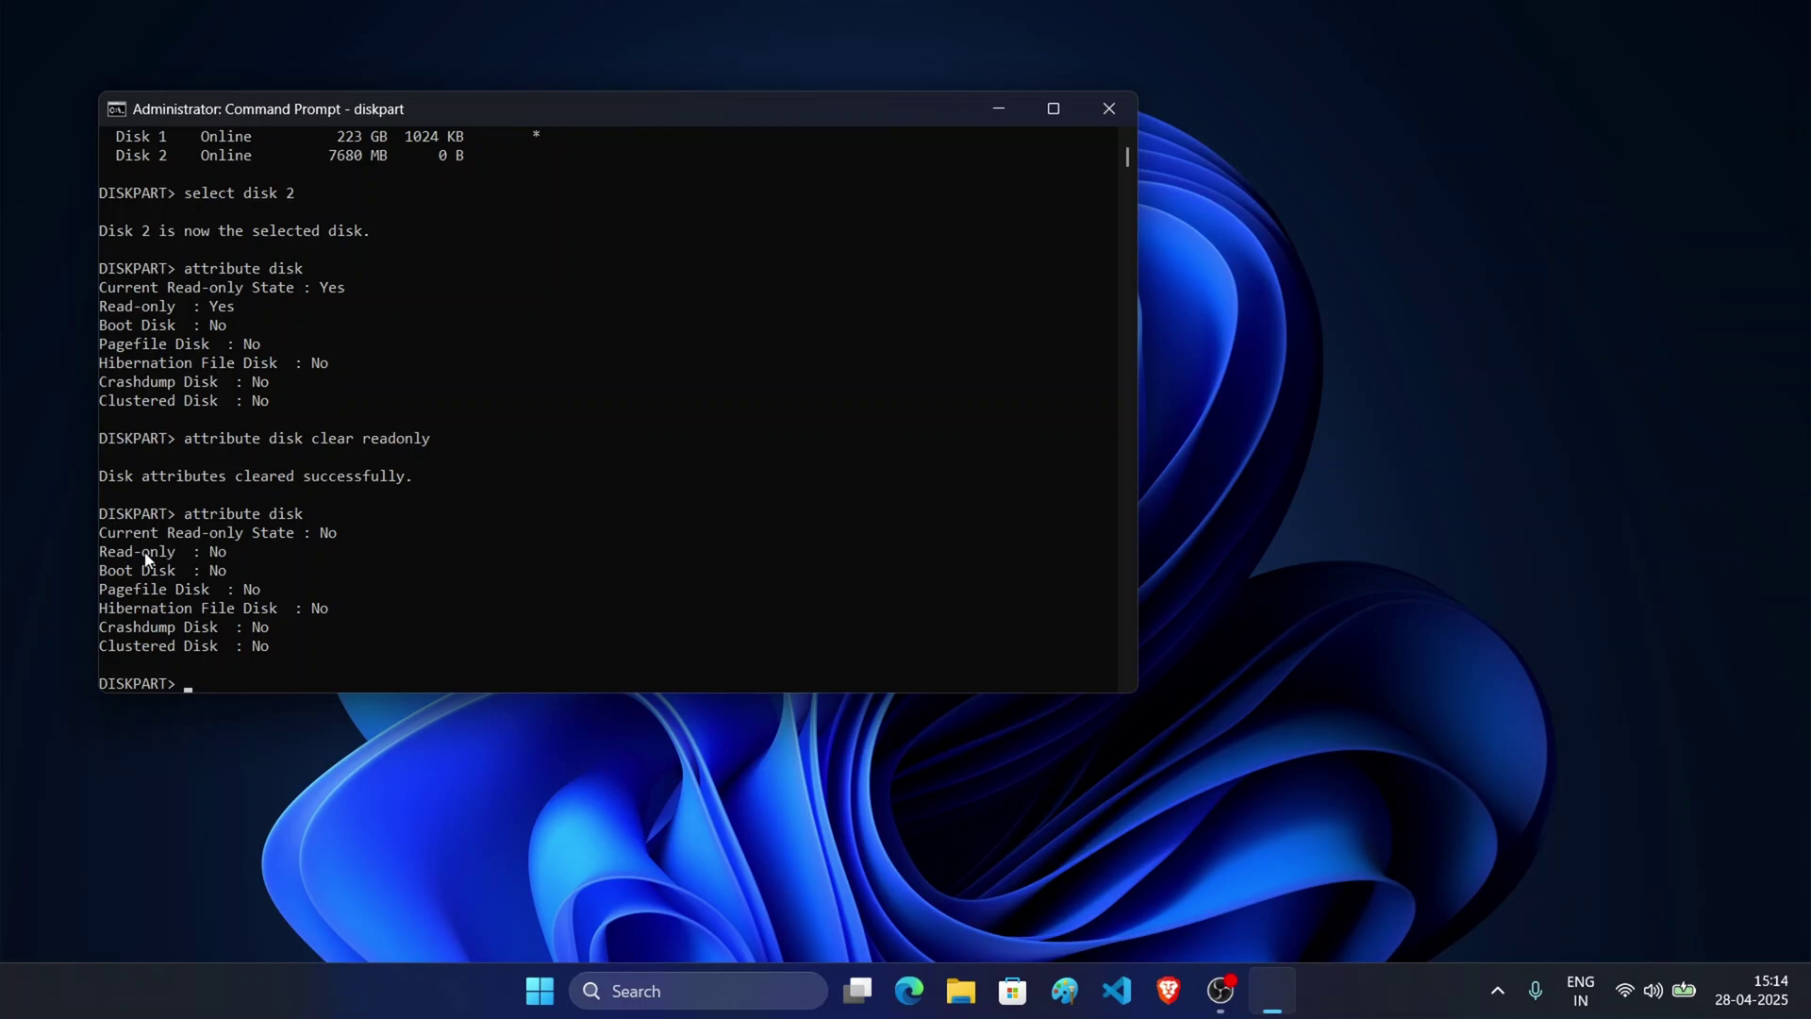
Minimize Command Prompt and reopen File Explorer on This PC showing ANURAG (H:)
{"action": "left_click", "coordinate": [999, 99]}
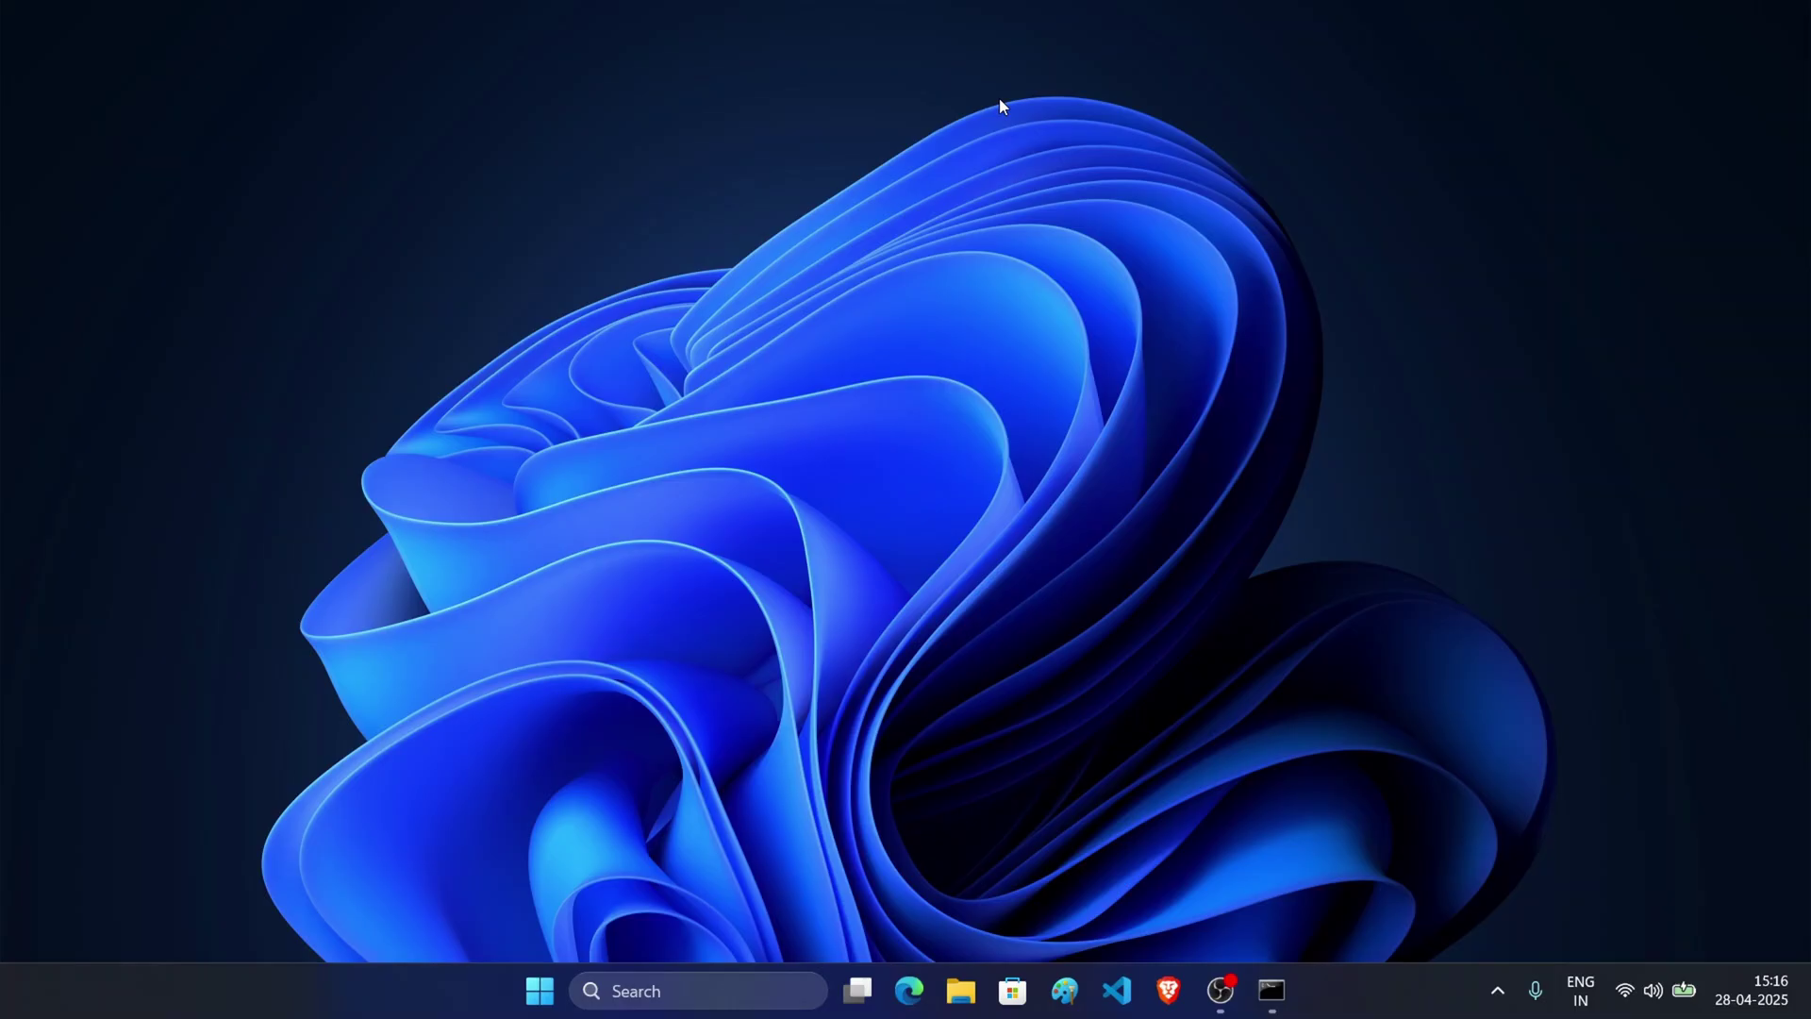
{"action": "key", "text": "super+e"}
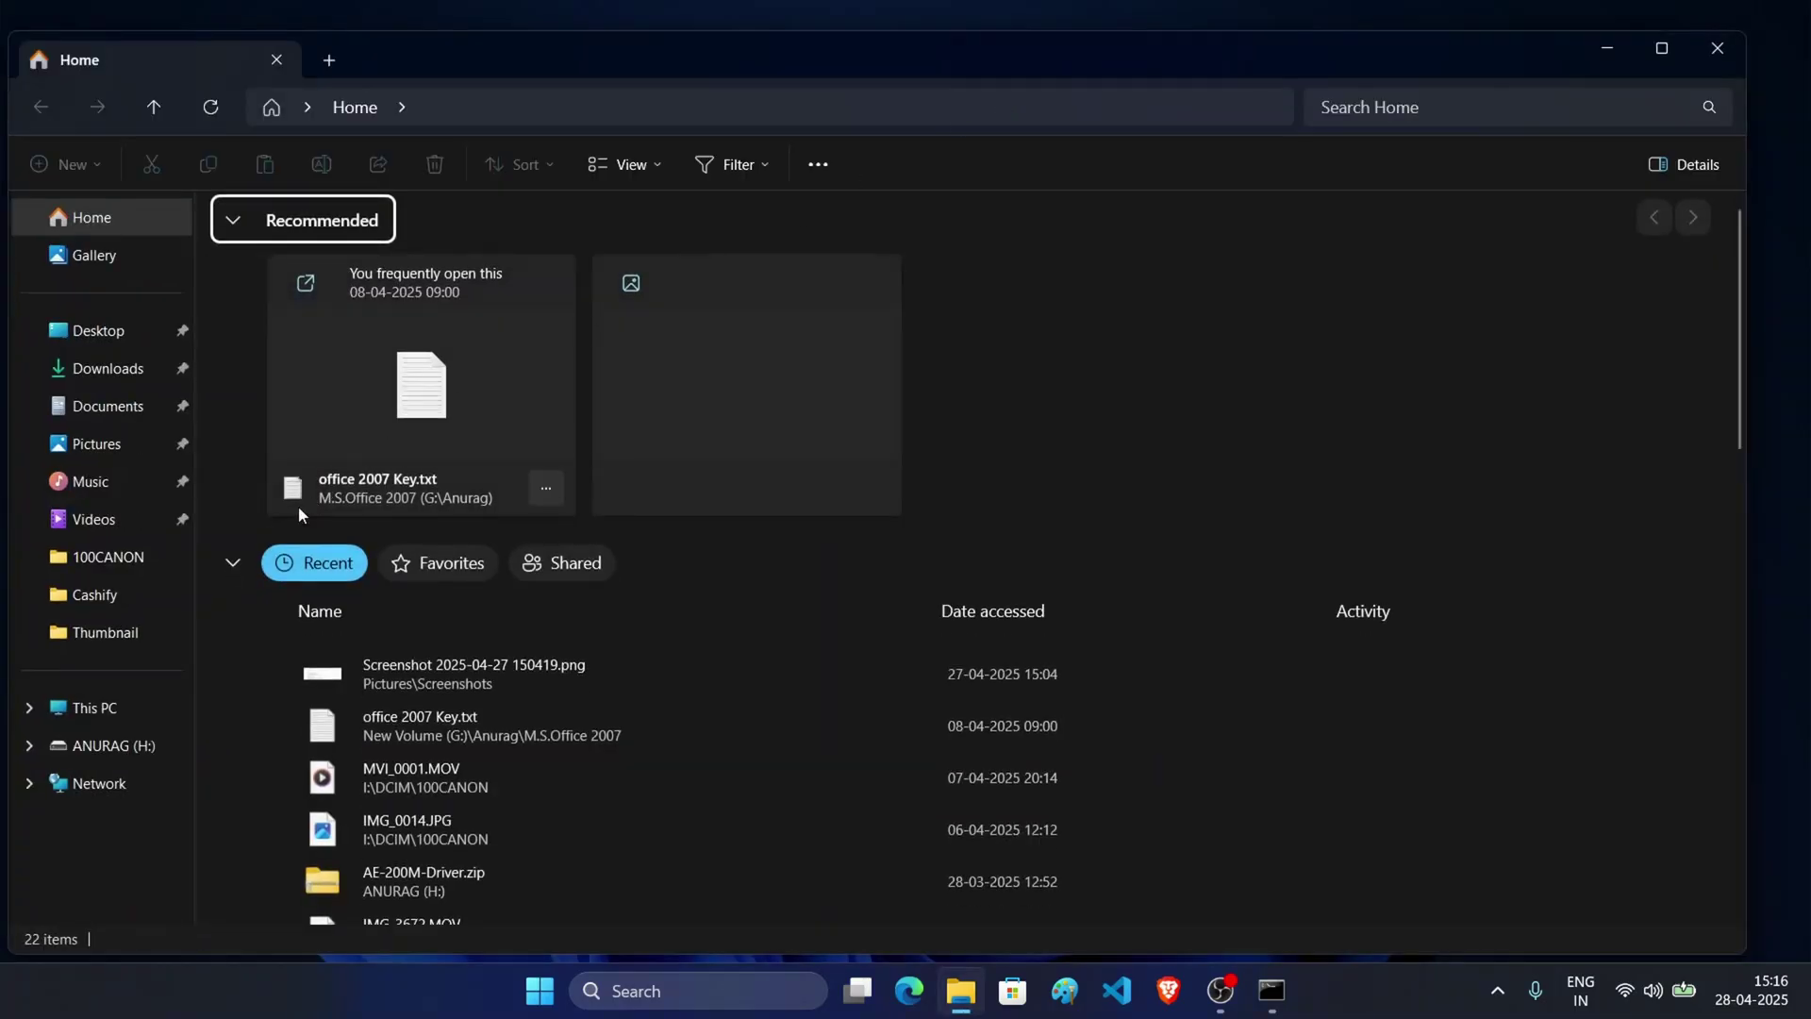
{"action": "left_click", "coordinate": [134, 706]}
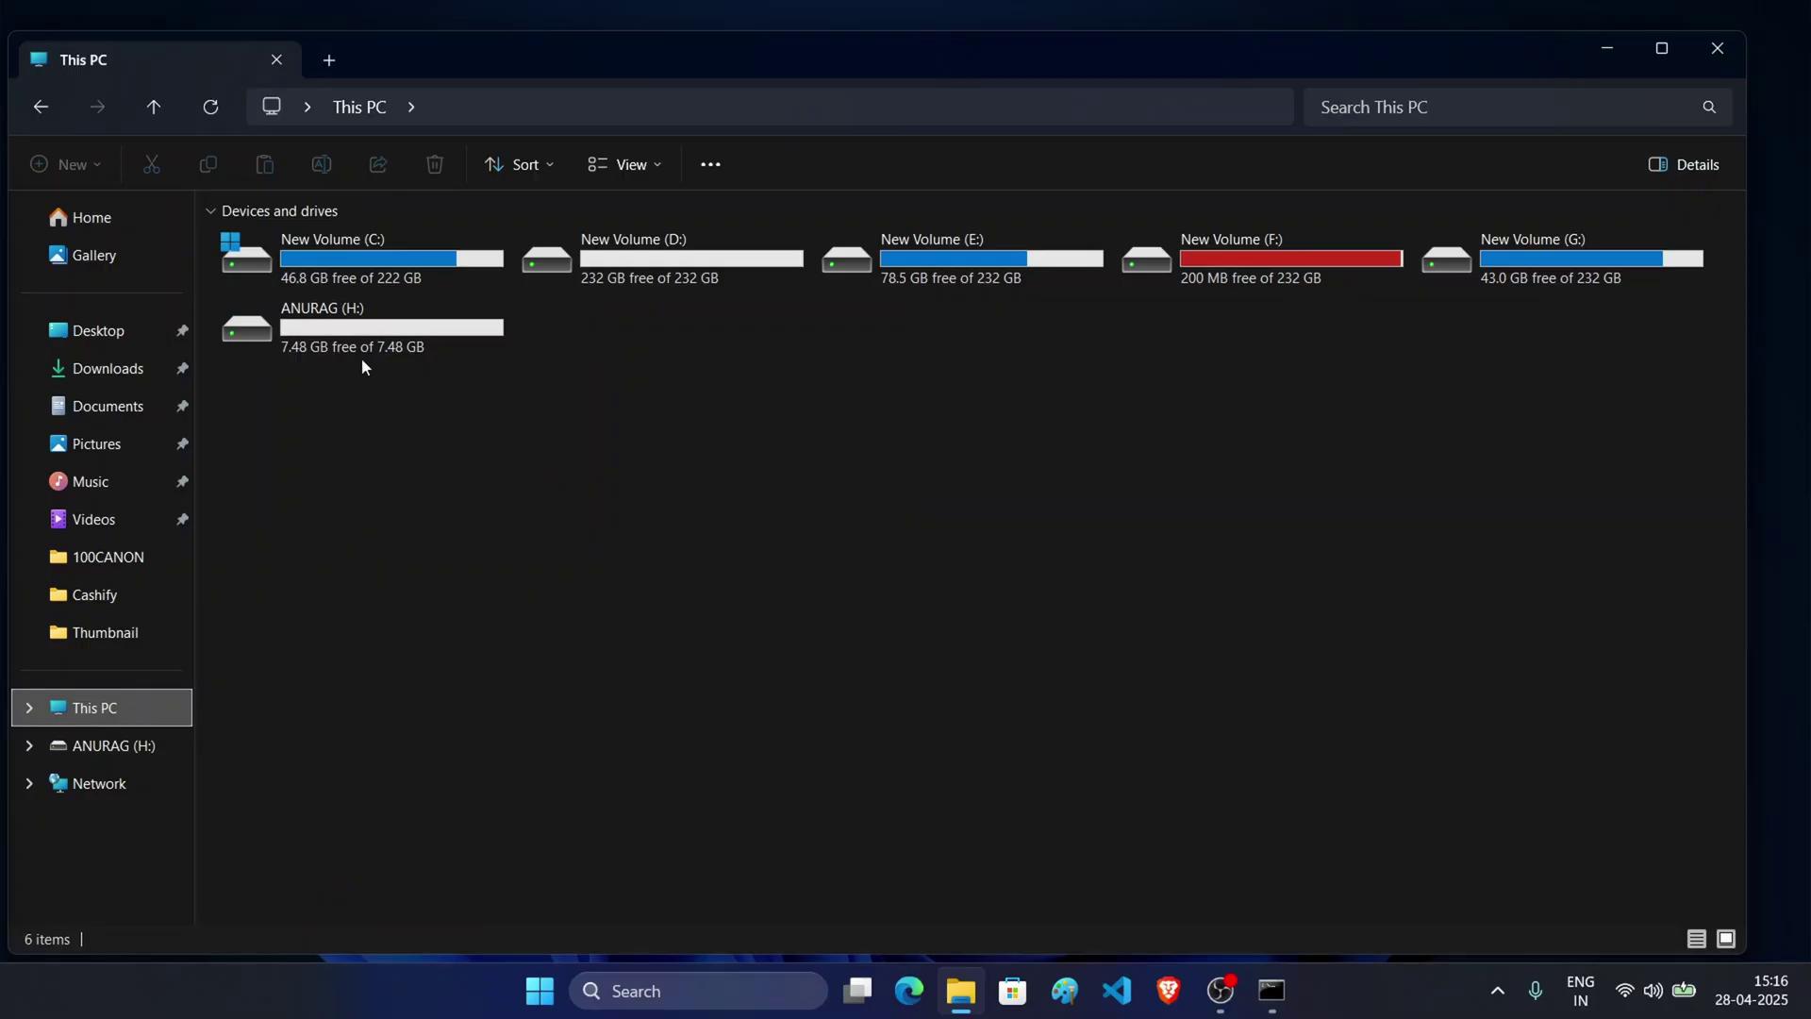
Quick-format ANURAG (H:) as FAT32 with the ANURAG label, then close the Format dialog
{"action": "right_click", "coordinate": [343, 350]}
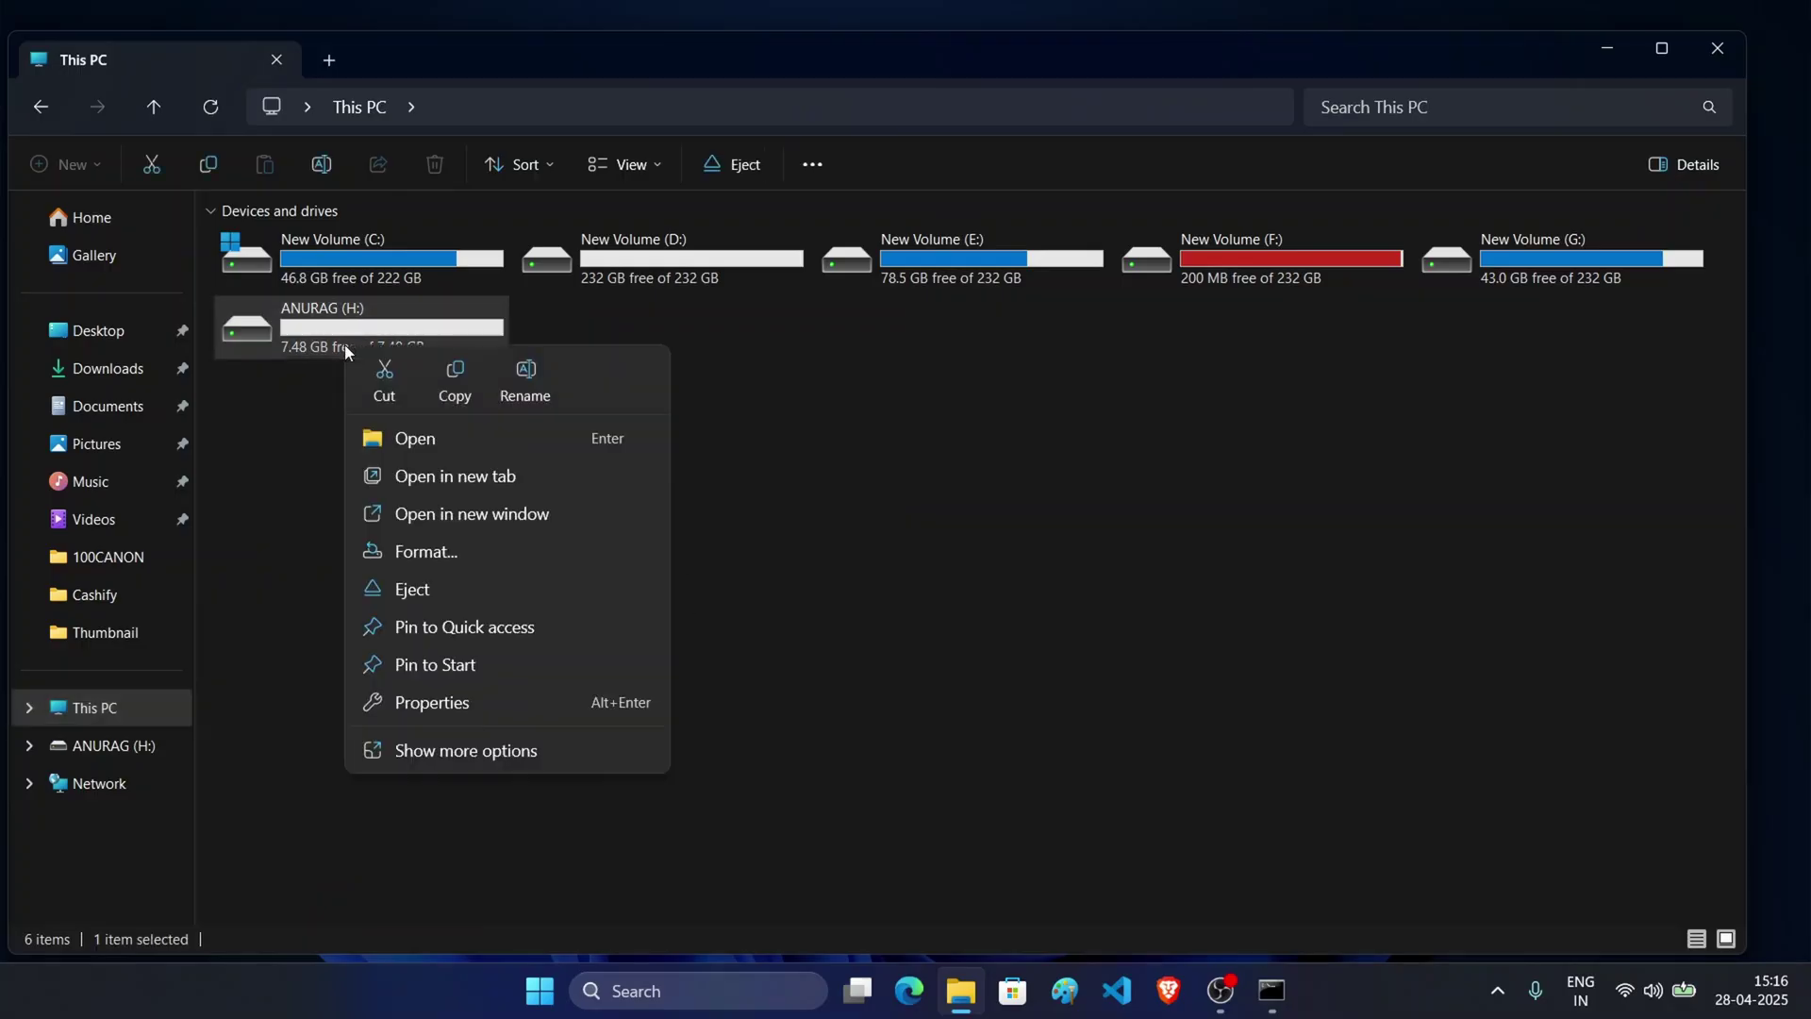
{"action": "left_click", "coordinate": [513, 548]}
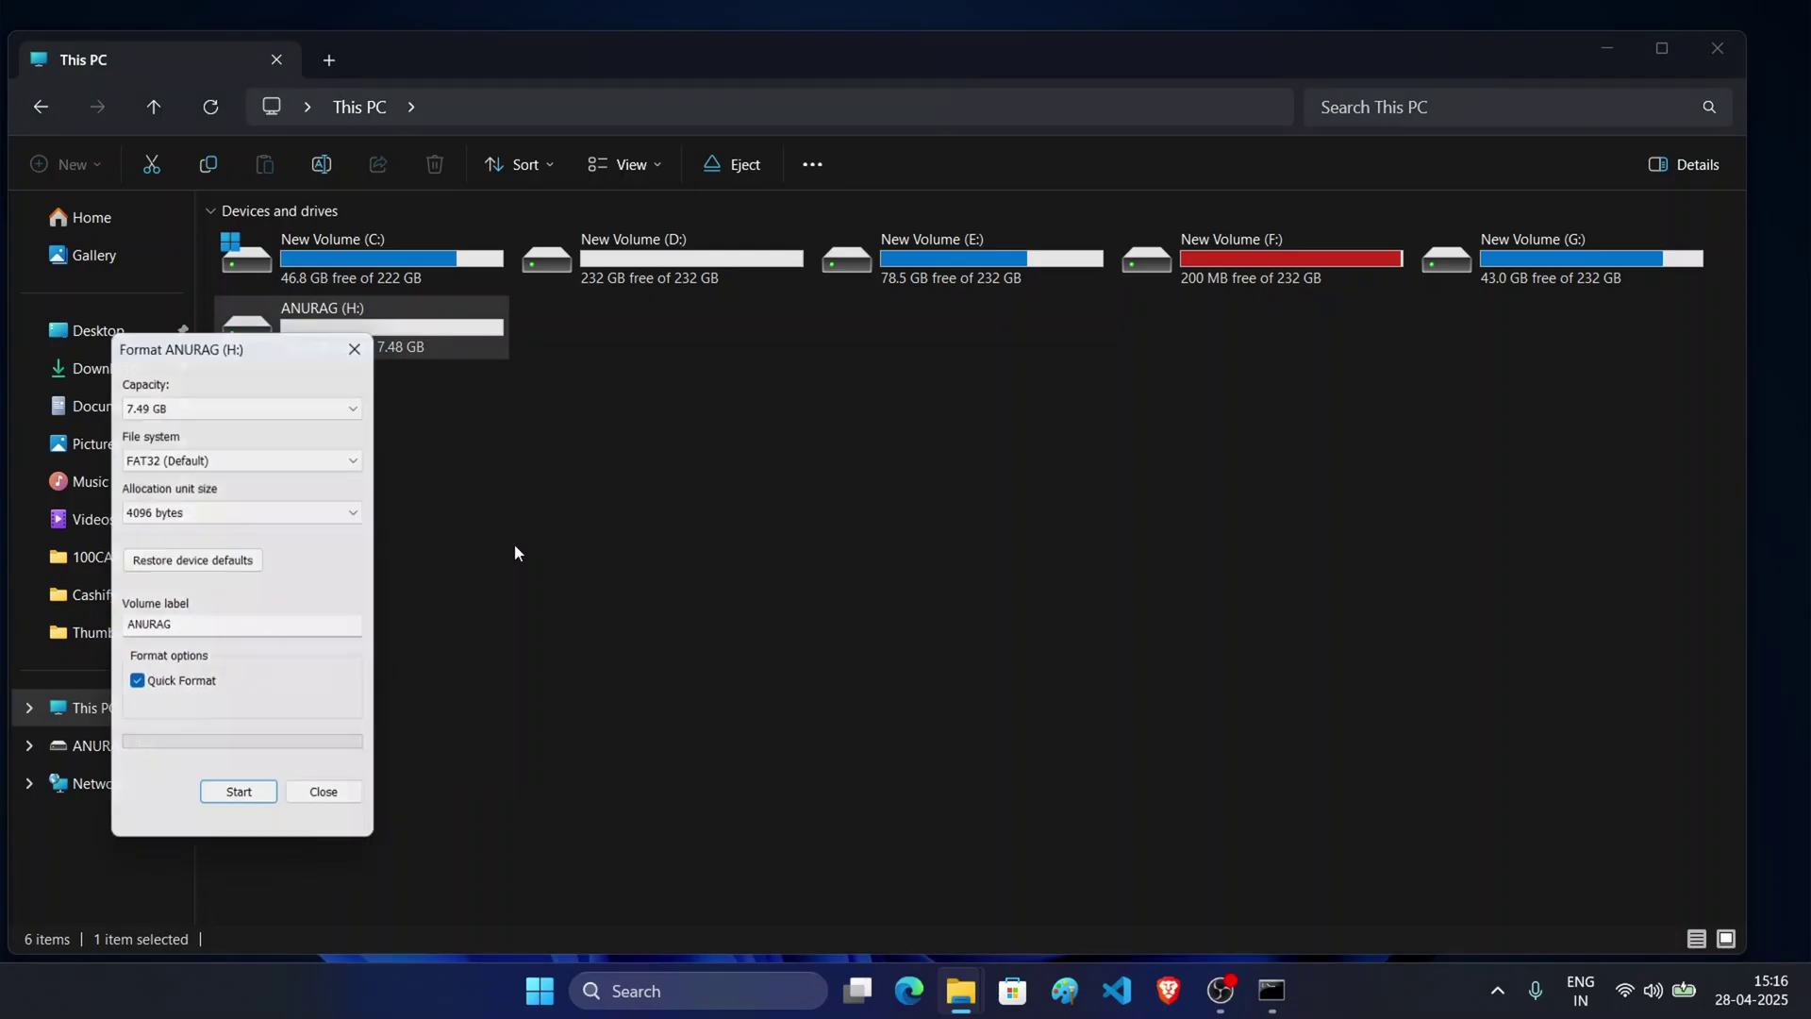
{"action": "left_click", "coordinate": [252, 806]}
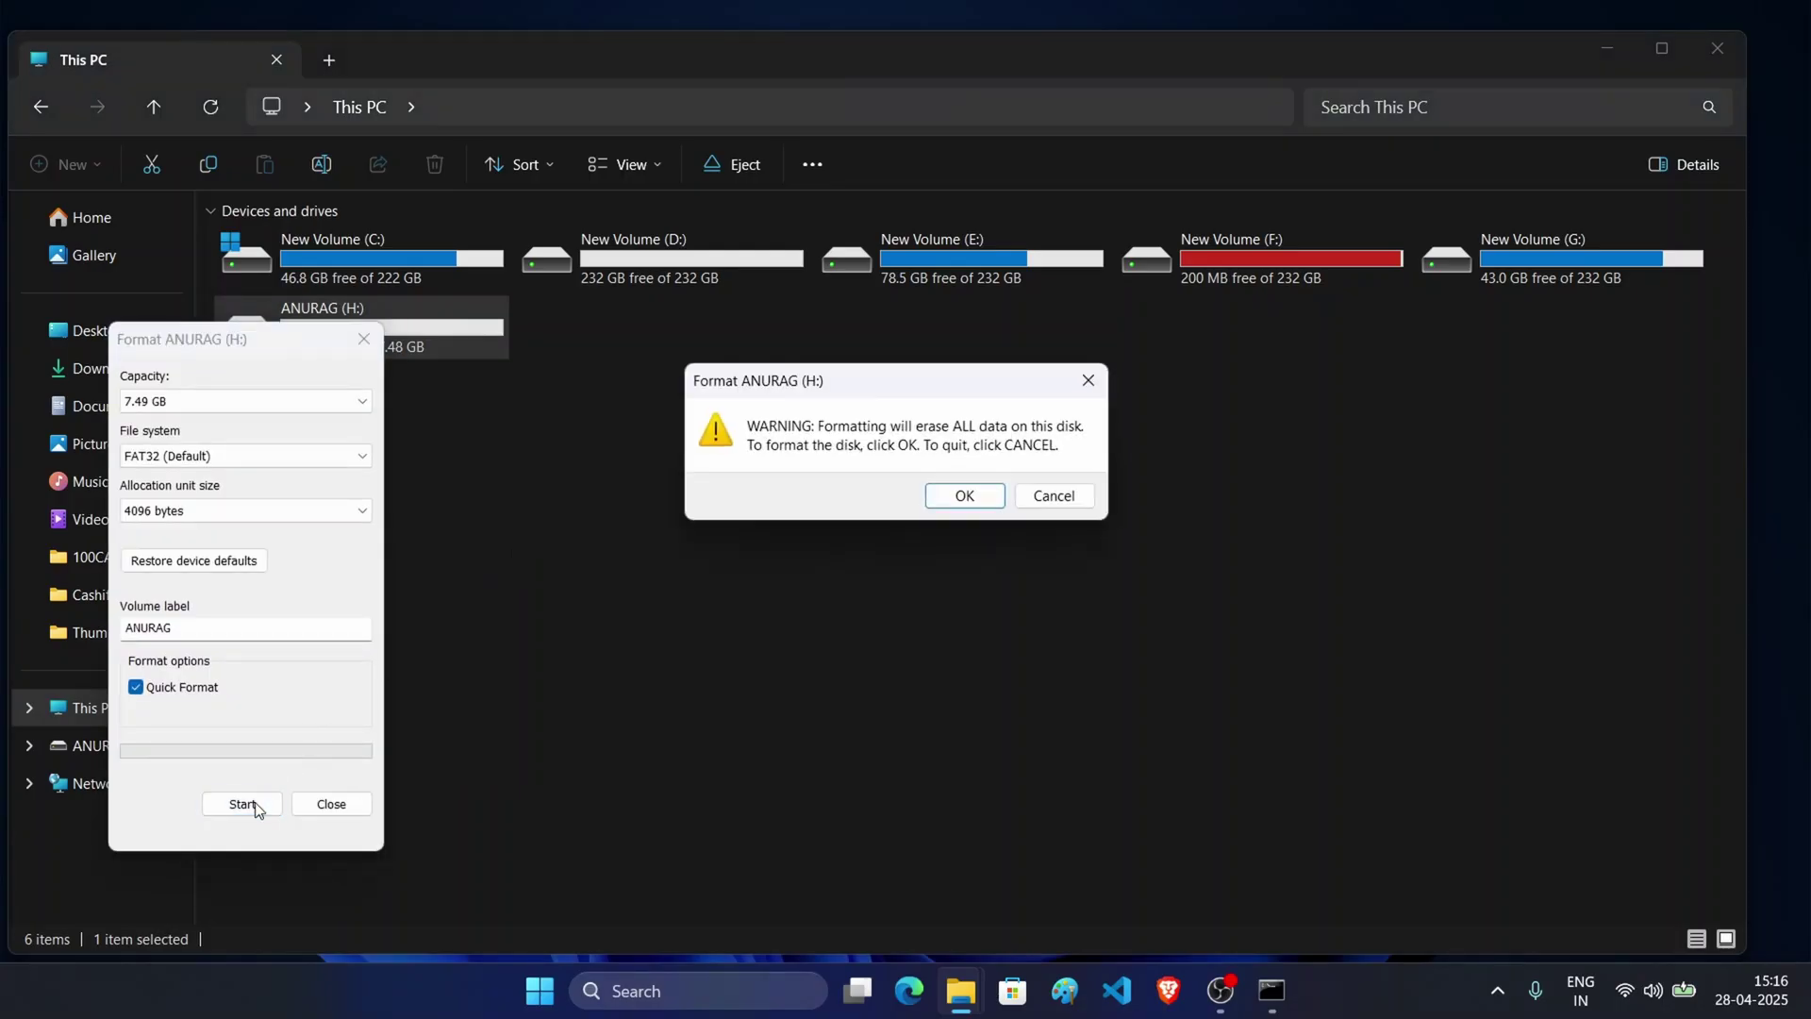
{"action": "left_click", "coordinate": [966, 495]}
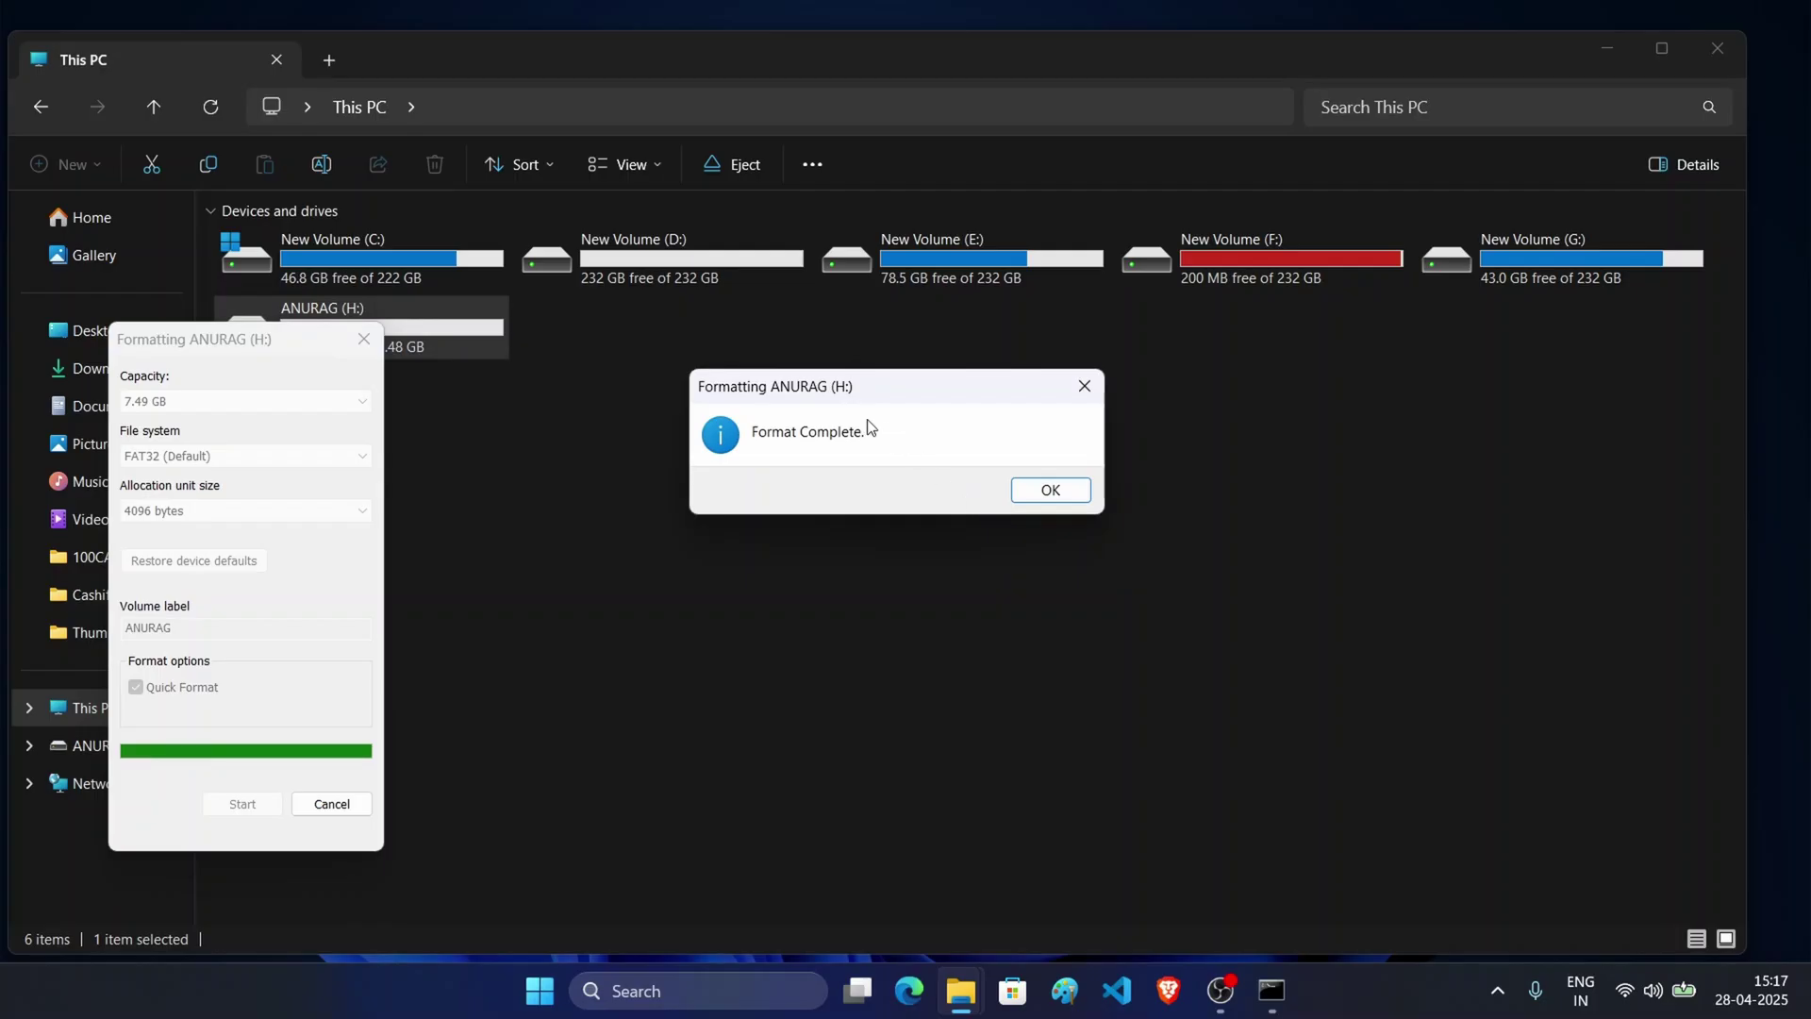
{"action": "left_click", "coordinate": [1050, 490]}
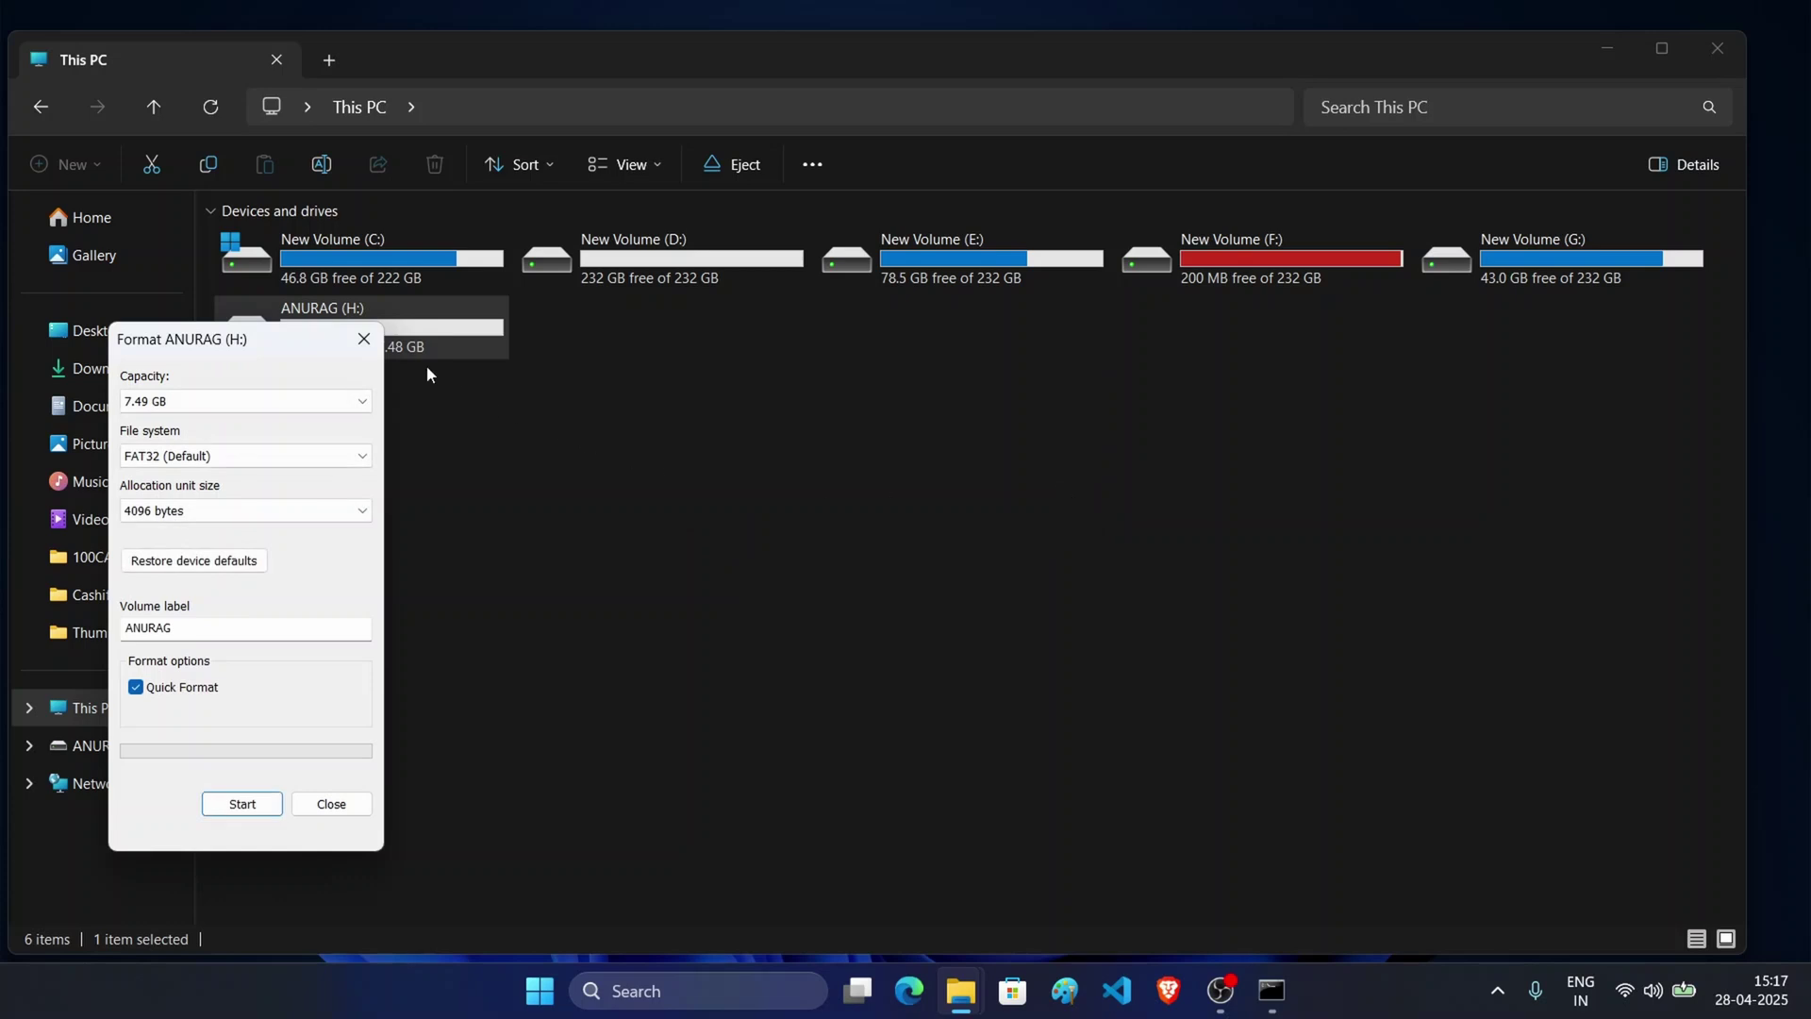
{"action": "left_click", "coordinate": [363, 338]}
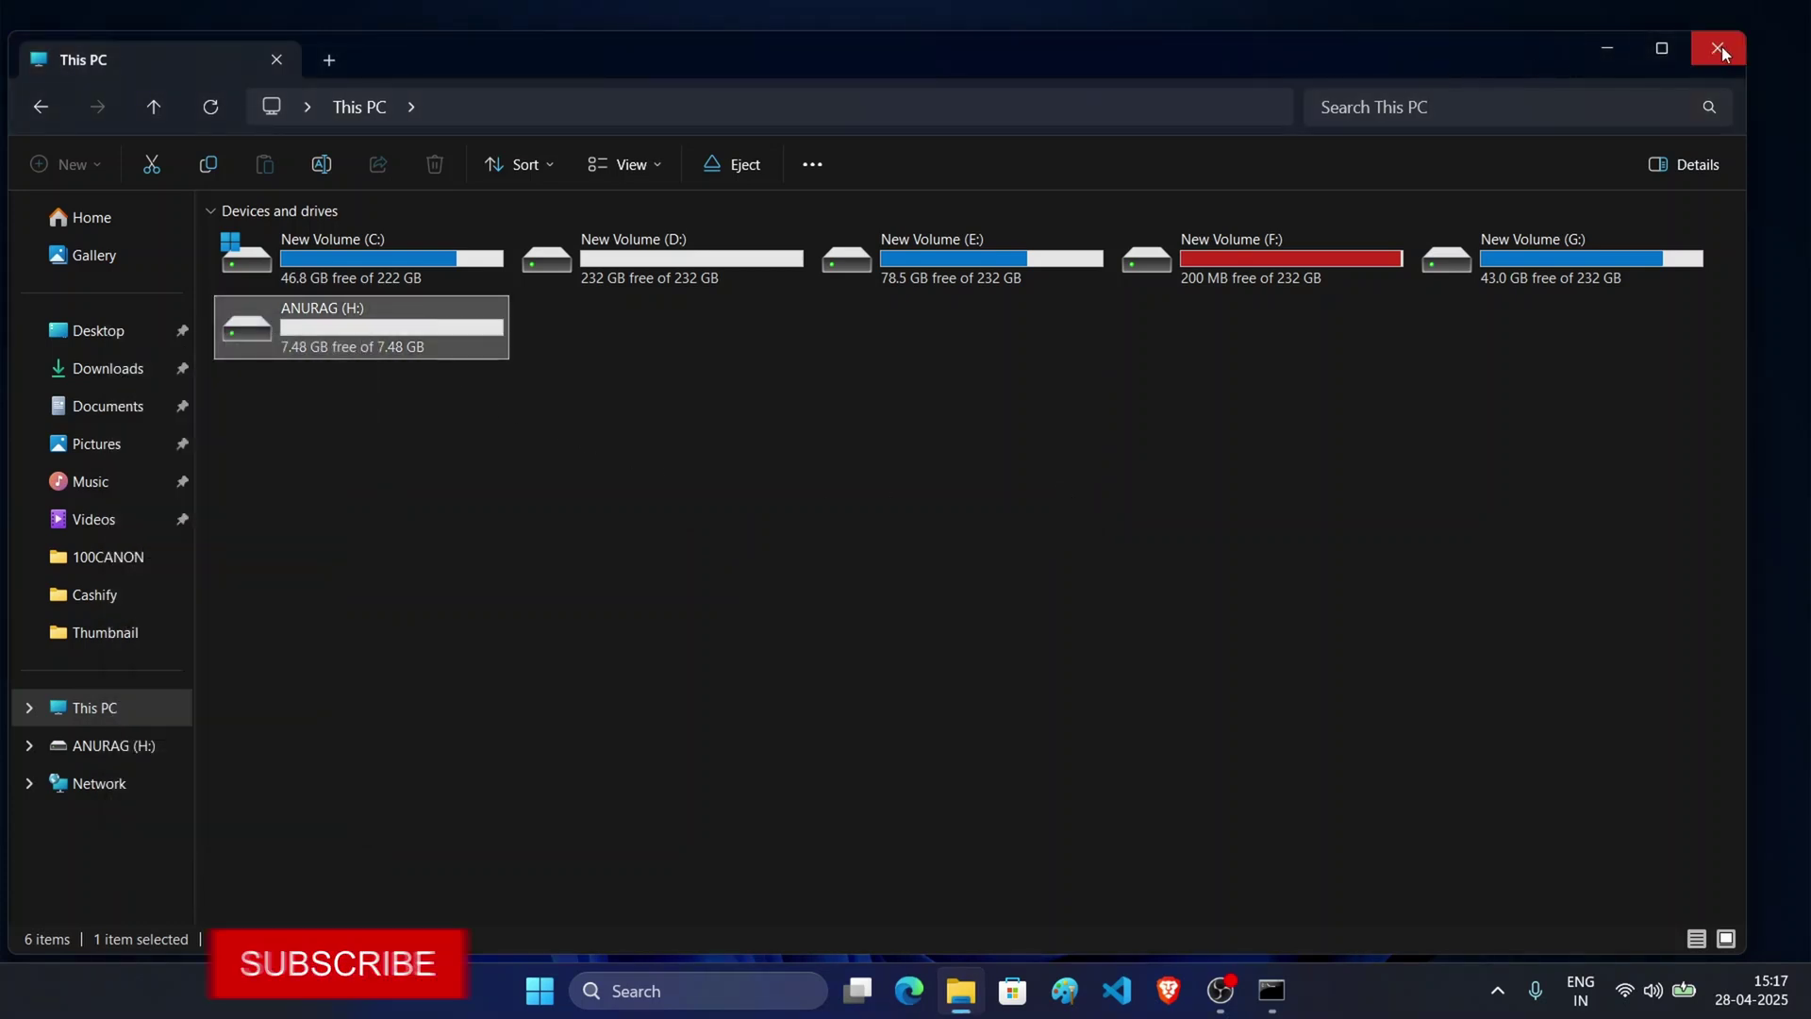
Close File Explorer and run Command Prompt as administrator from the Start menu
{"action": "left_click", "coordinate": [1719, 51]}
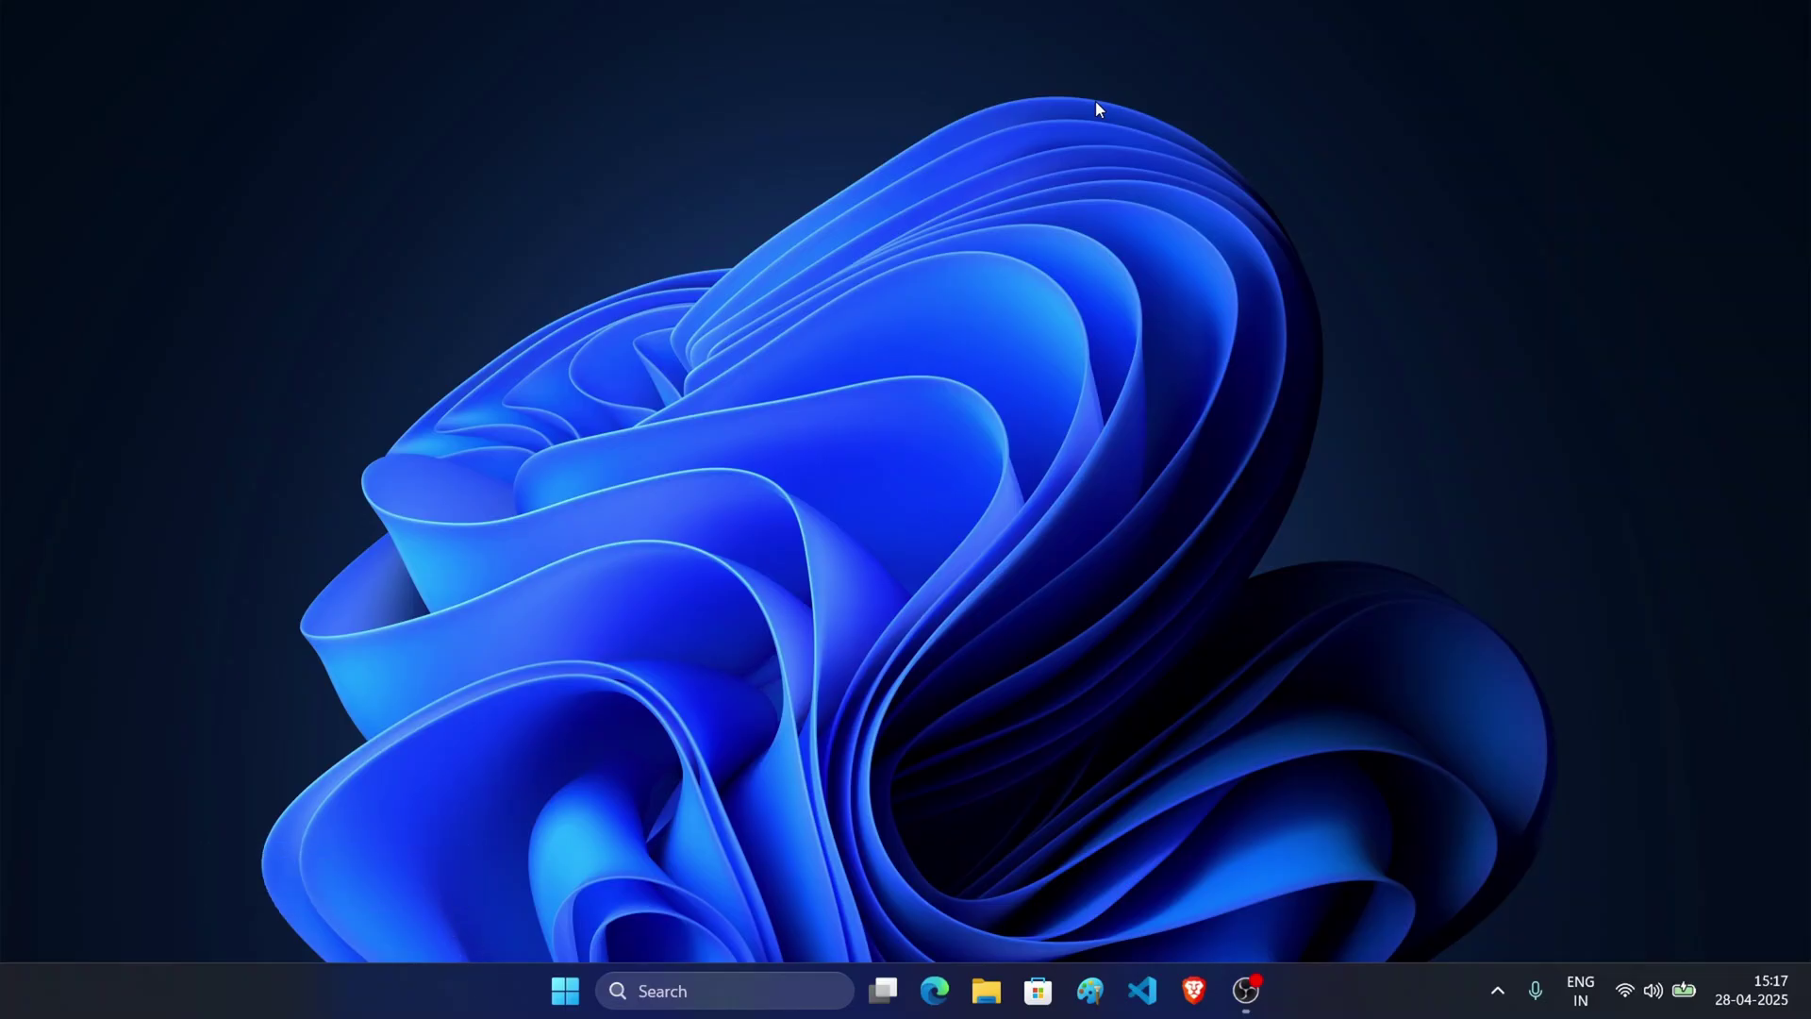
{"action": "key", "text": "super"}
{"action": "type", "text": "c"}
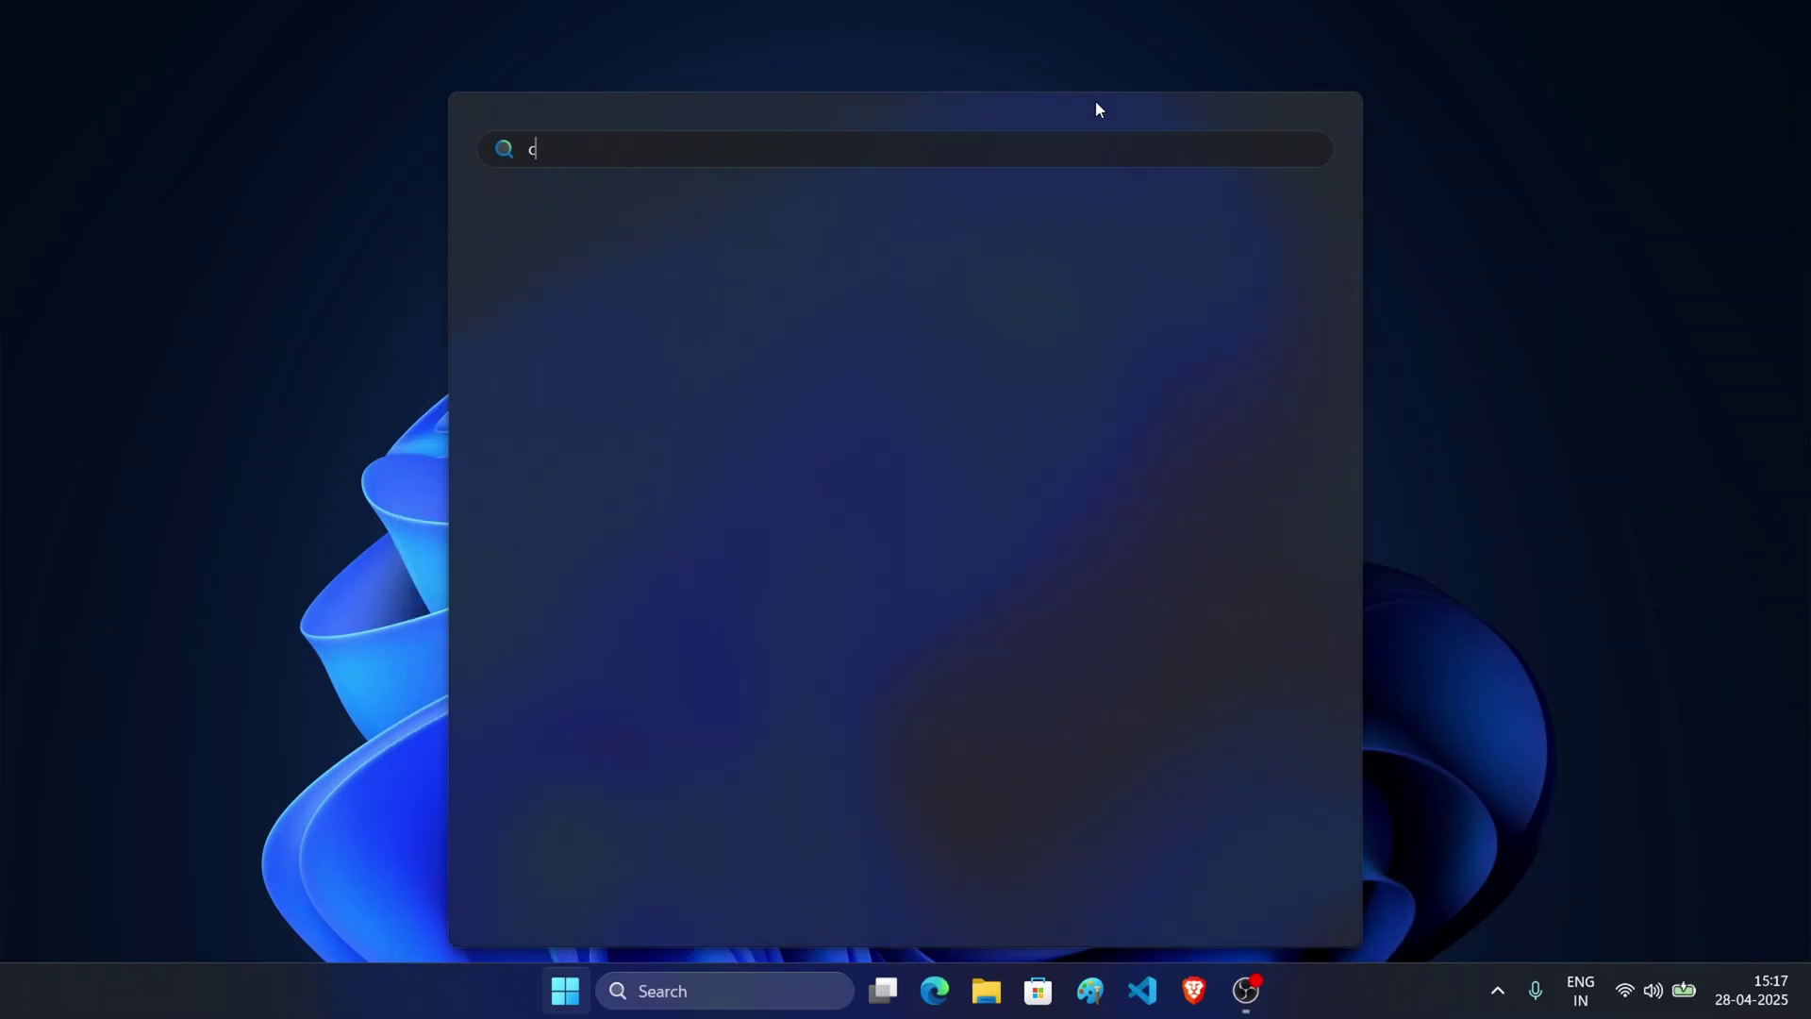
{"action": "type", "text": "md"}
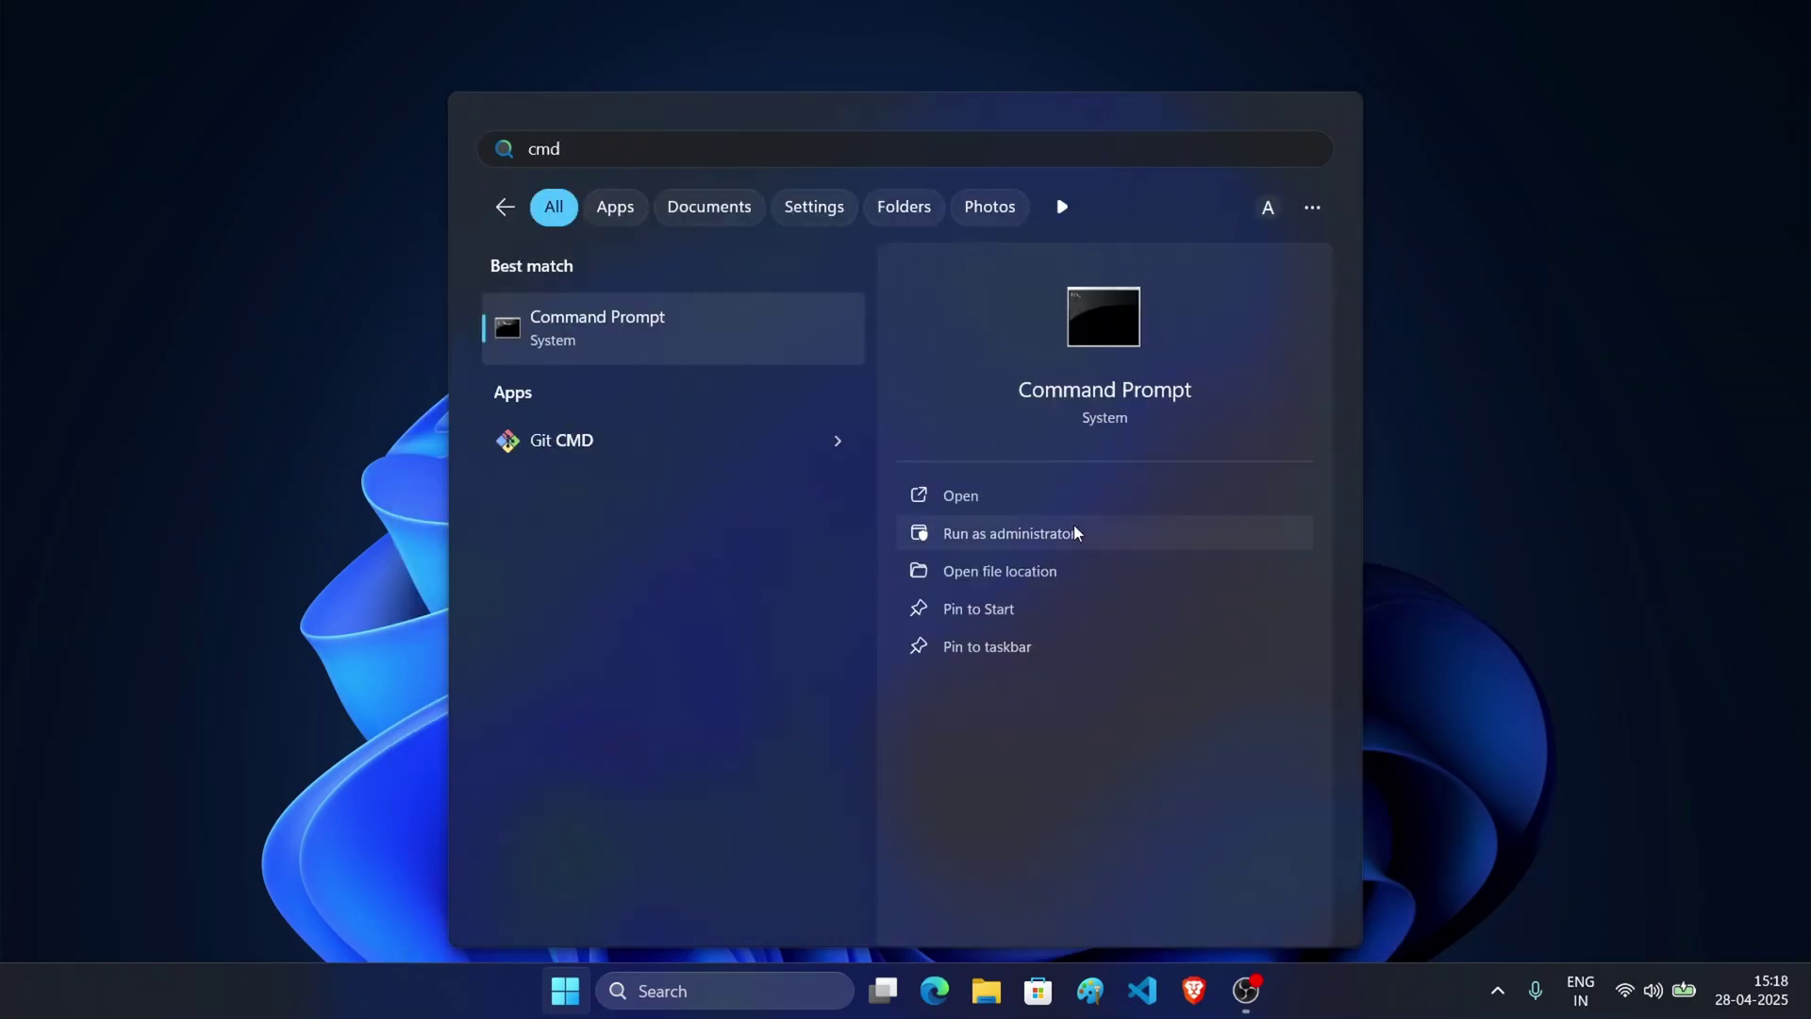
{"action": "left_click", "coordinate": [1075, 532]}
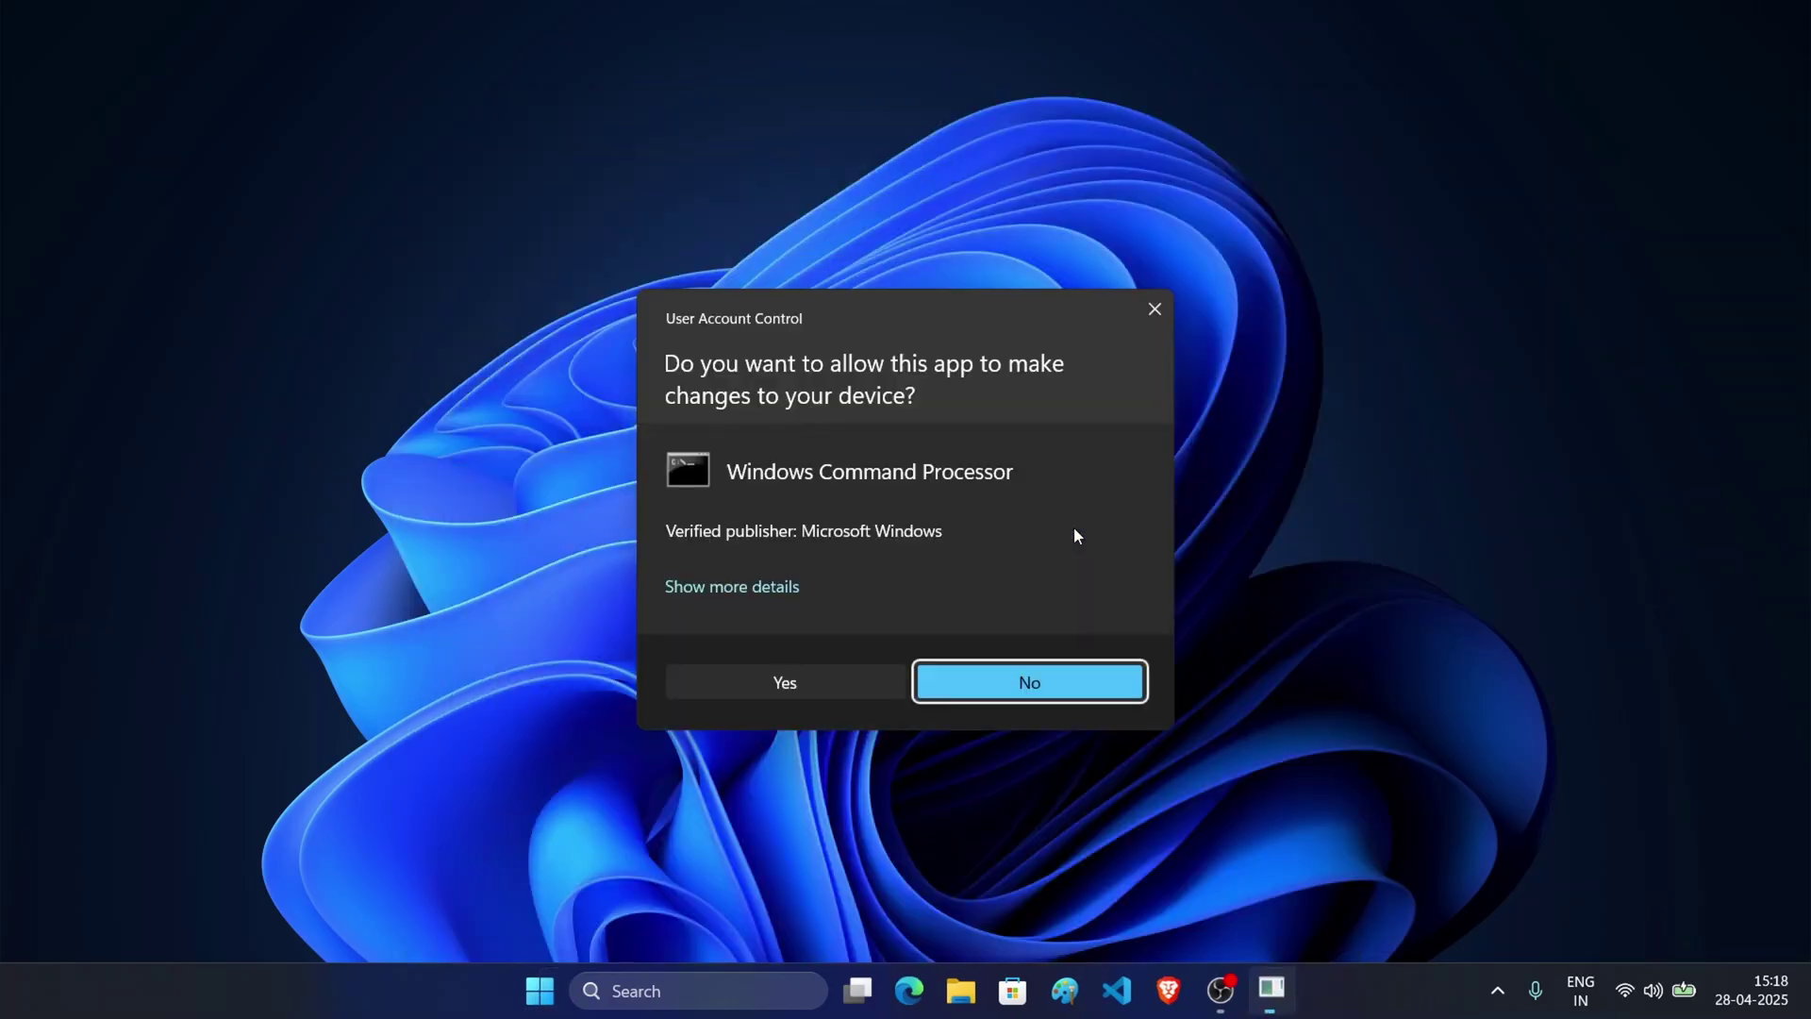
Approve elevation, start DiskPart after correcting a typo, and list the disks
{"action": "left_click", "coordinate": [824, 683]}
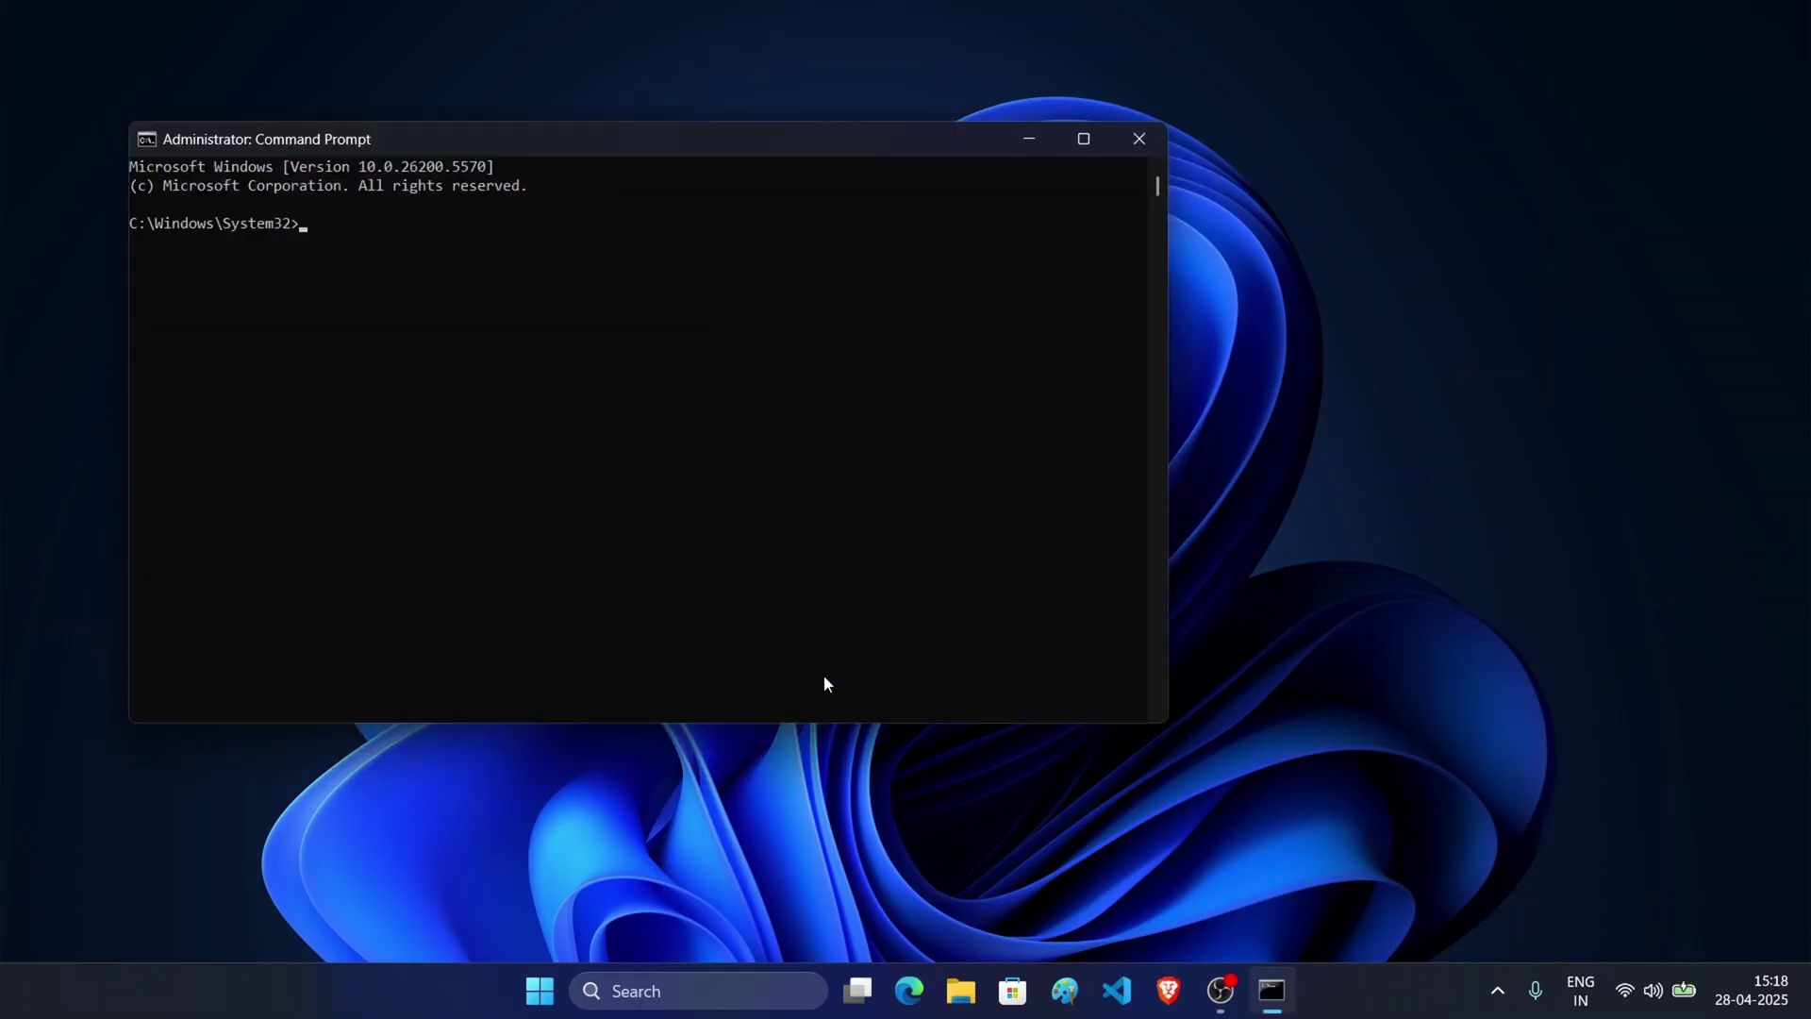
{"action": "type", "text": "diskapr"}
{"action": "type", "text": "t"}
{"action": "key", "text": "BackSpace"}
{"action": "key", "text": "BackSpace"}
{"action": "key", "text": "BackSpace"}
{"action": "key", "text": "BackSpace"}
{"action": "type", "text": "part"}
{"action": "key", "text": "Return"}
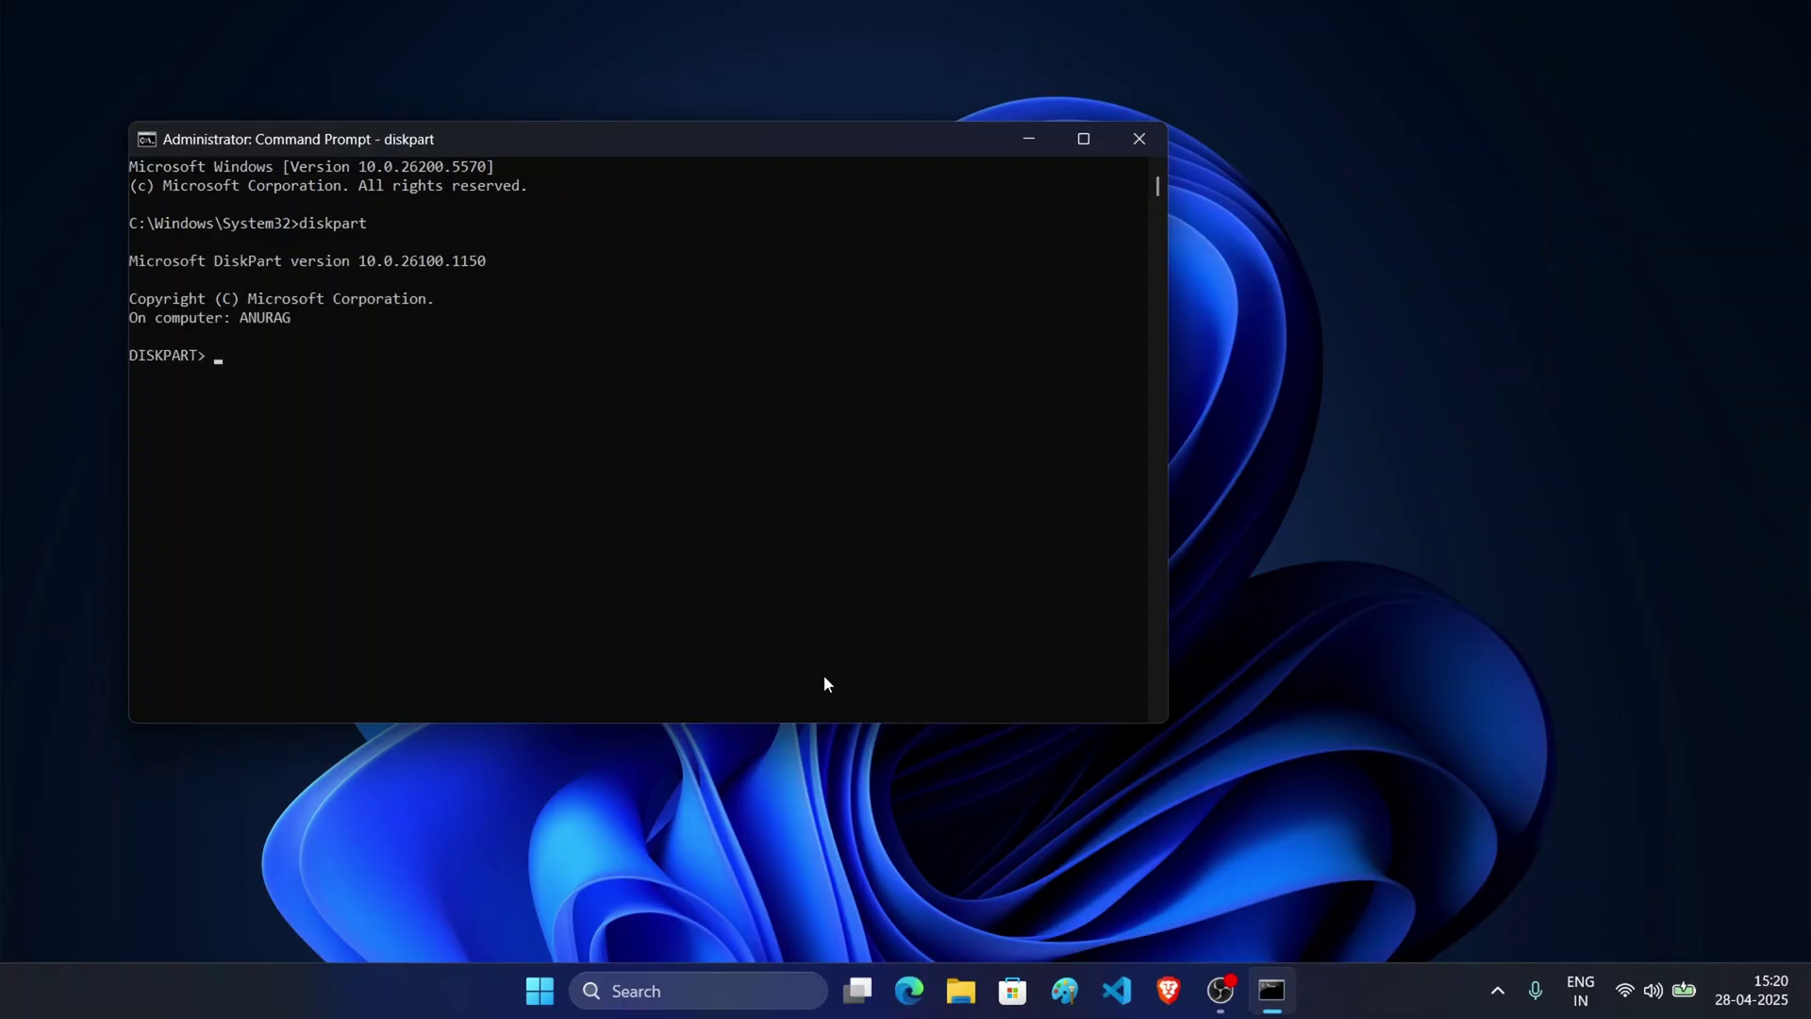
{"action": "type", "text": "list disk"}
{"action": "key", "text": "Return"}
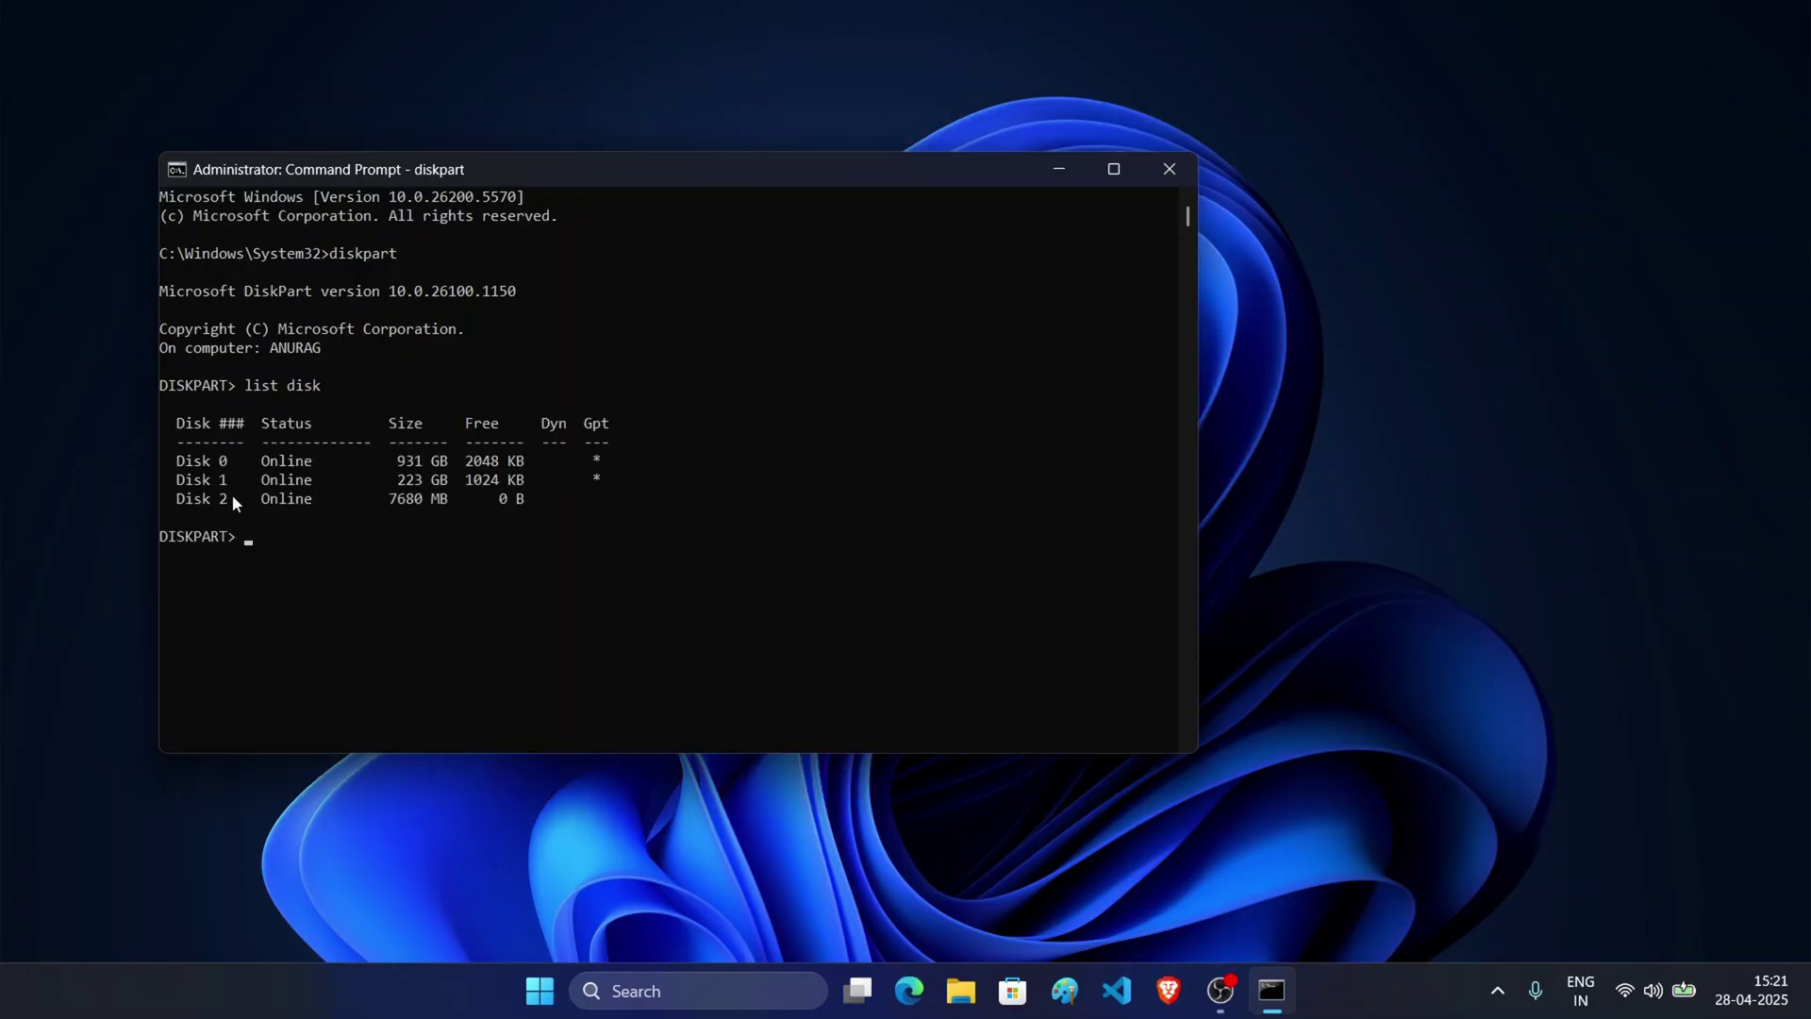
{"action": "type", "text": "elec"}
{"action": "type", "text": "t disk 2"}
Select and clean Disk 2, then create a primary partition on it
{"action": "key", "text": "Return"}
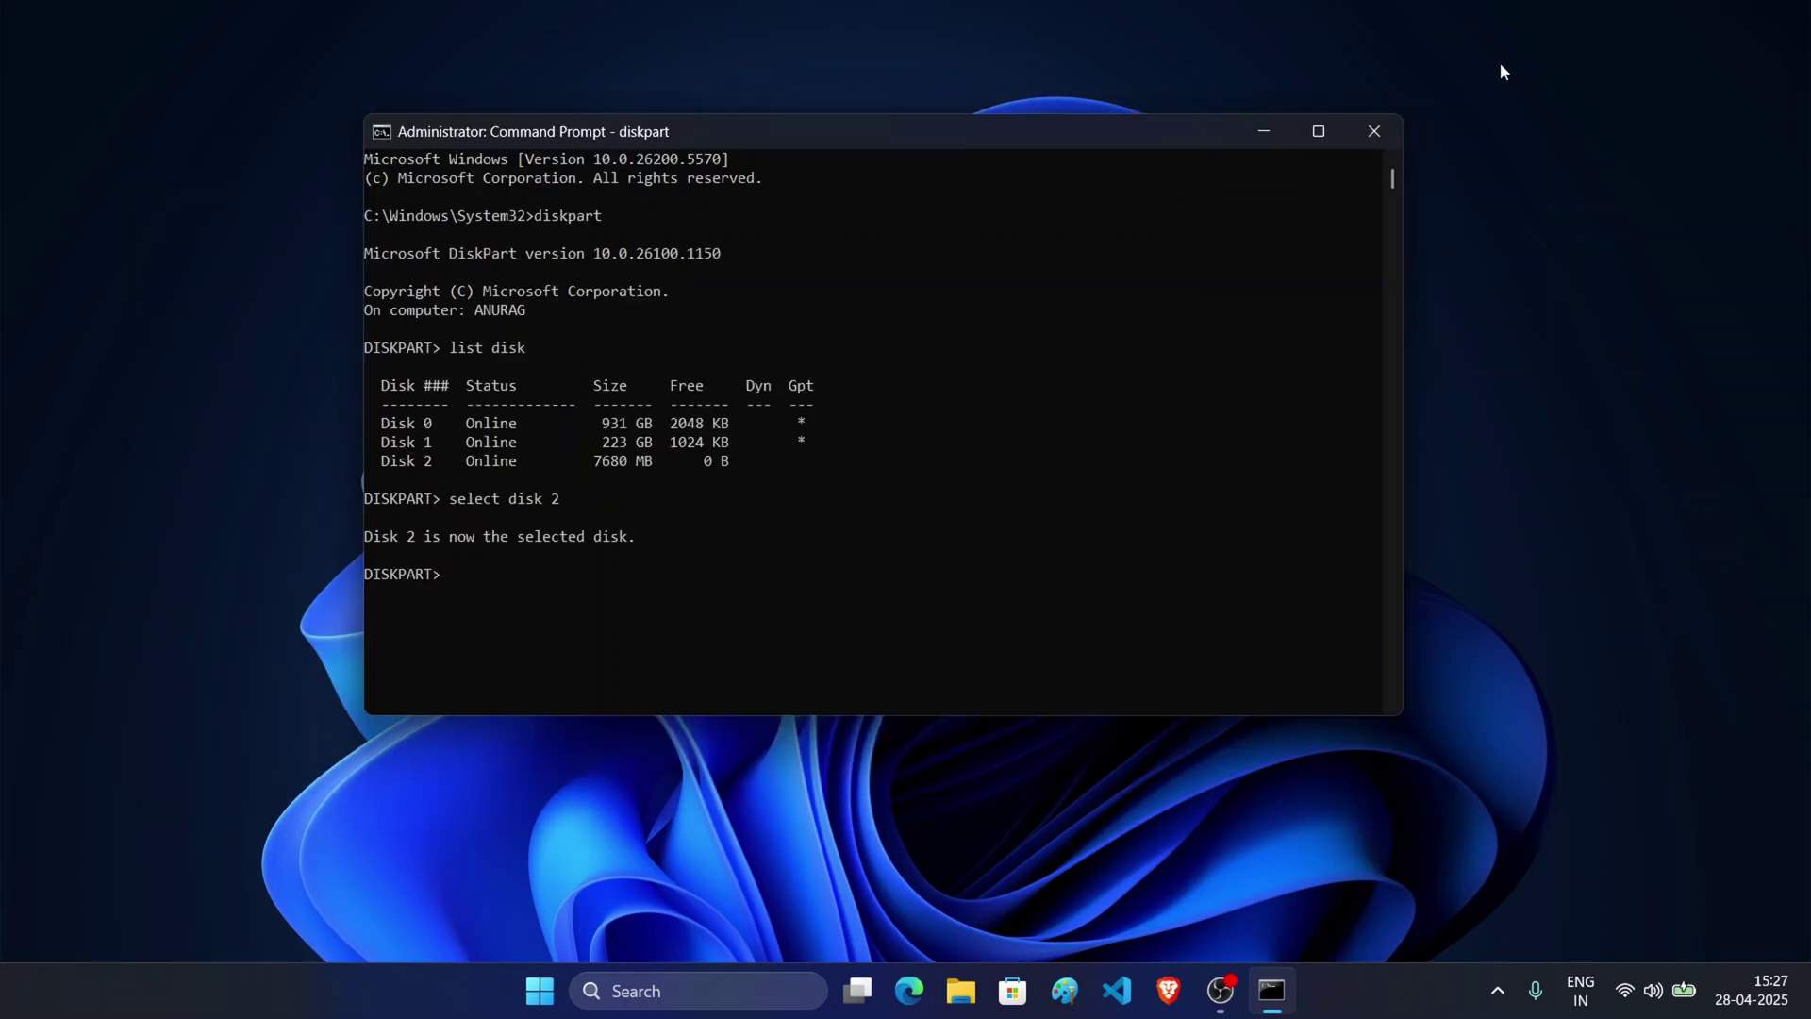
{"action": "type", "text": "c"}
{"action": "type", "text": "lean"}
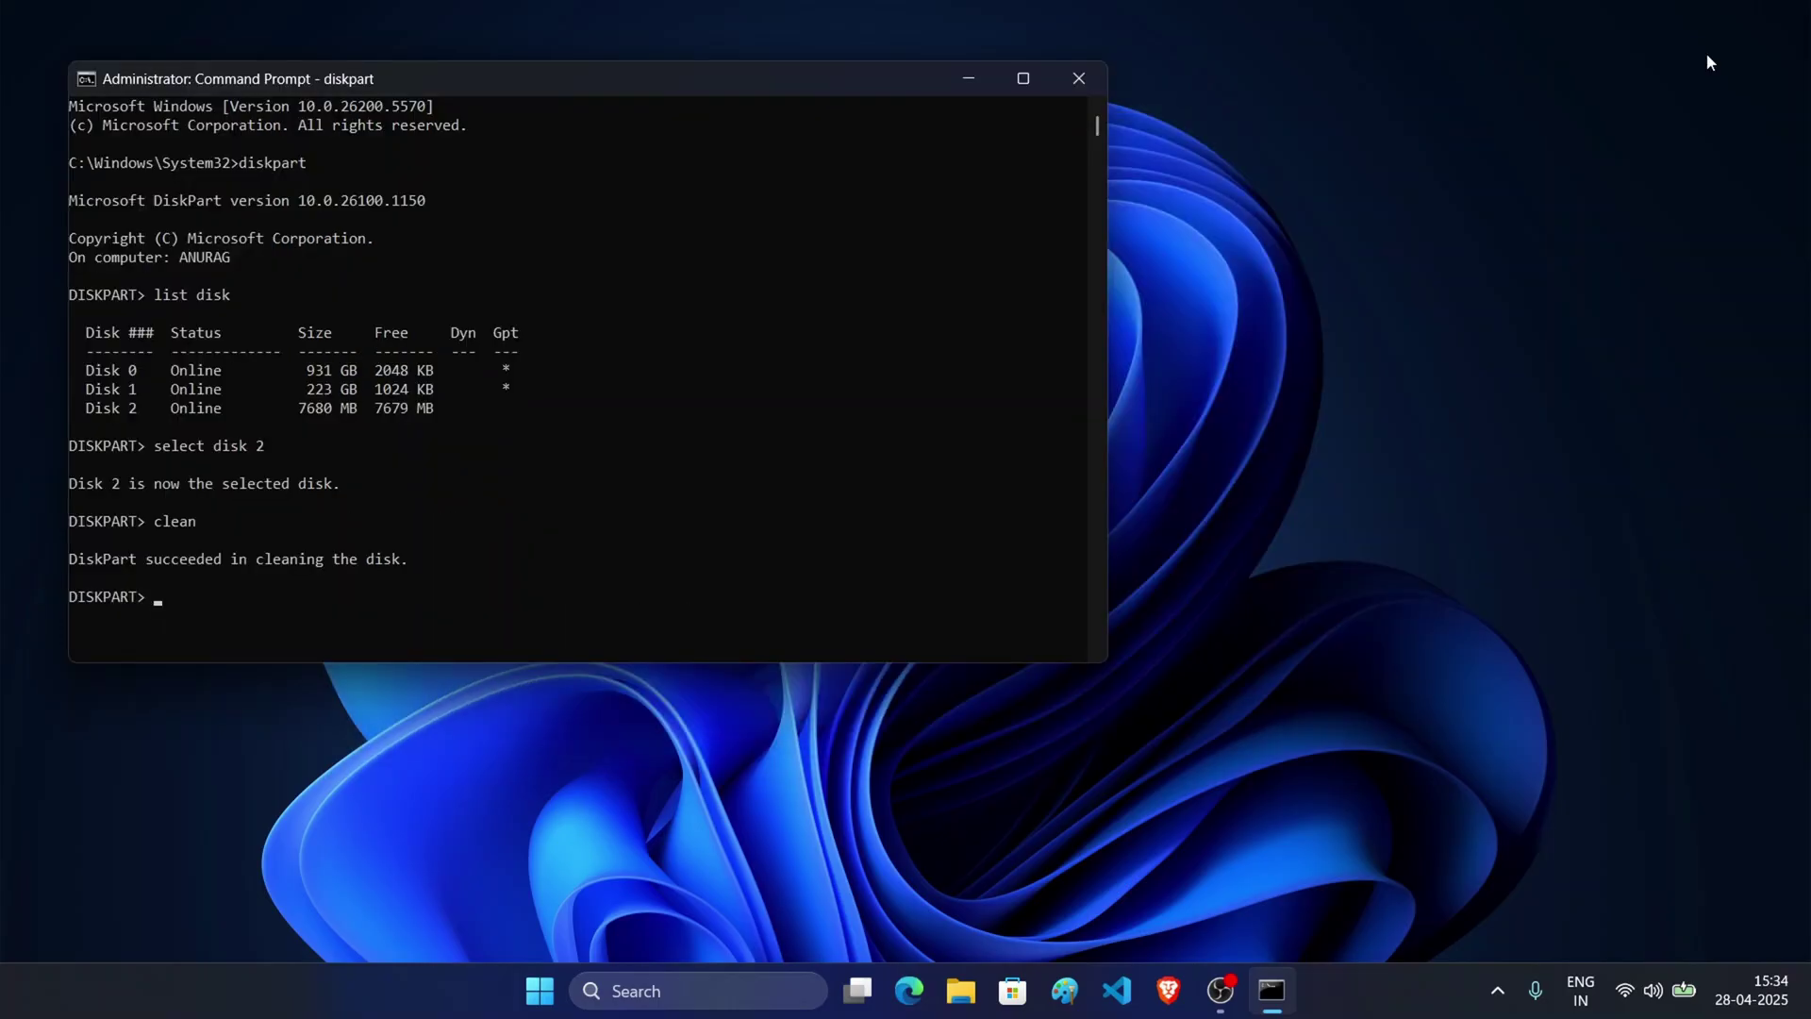
{"action": "type", "text": "create part"}
{"action": "type", "text": "ition primary"}
{"action": "key", "text": "Return"}
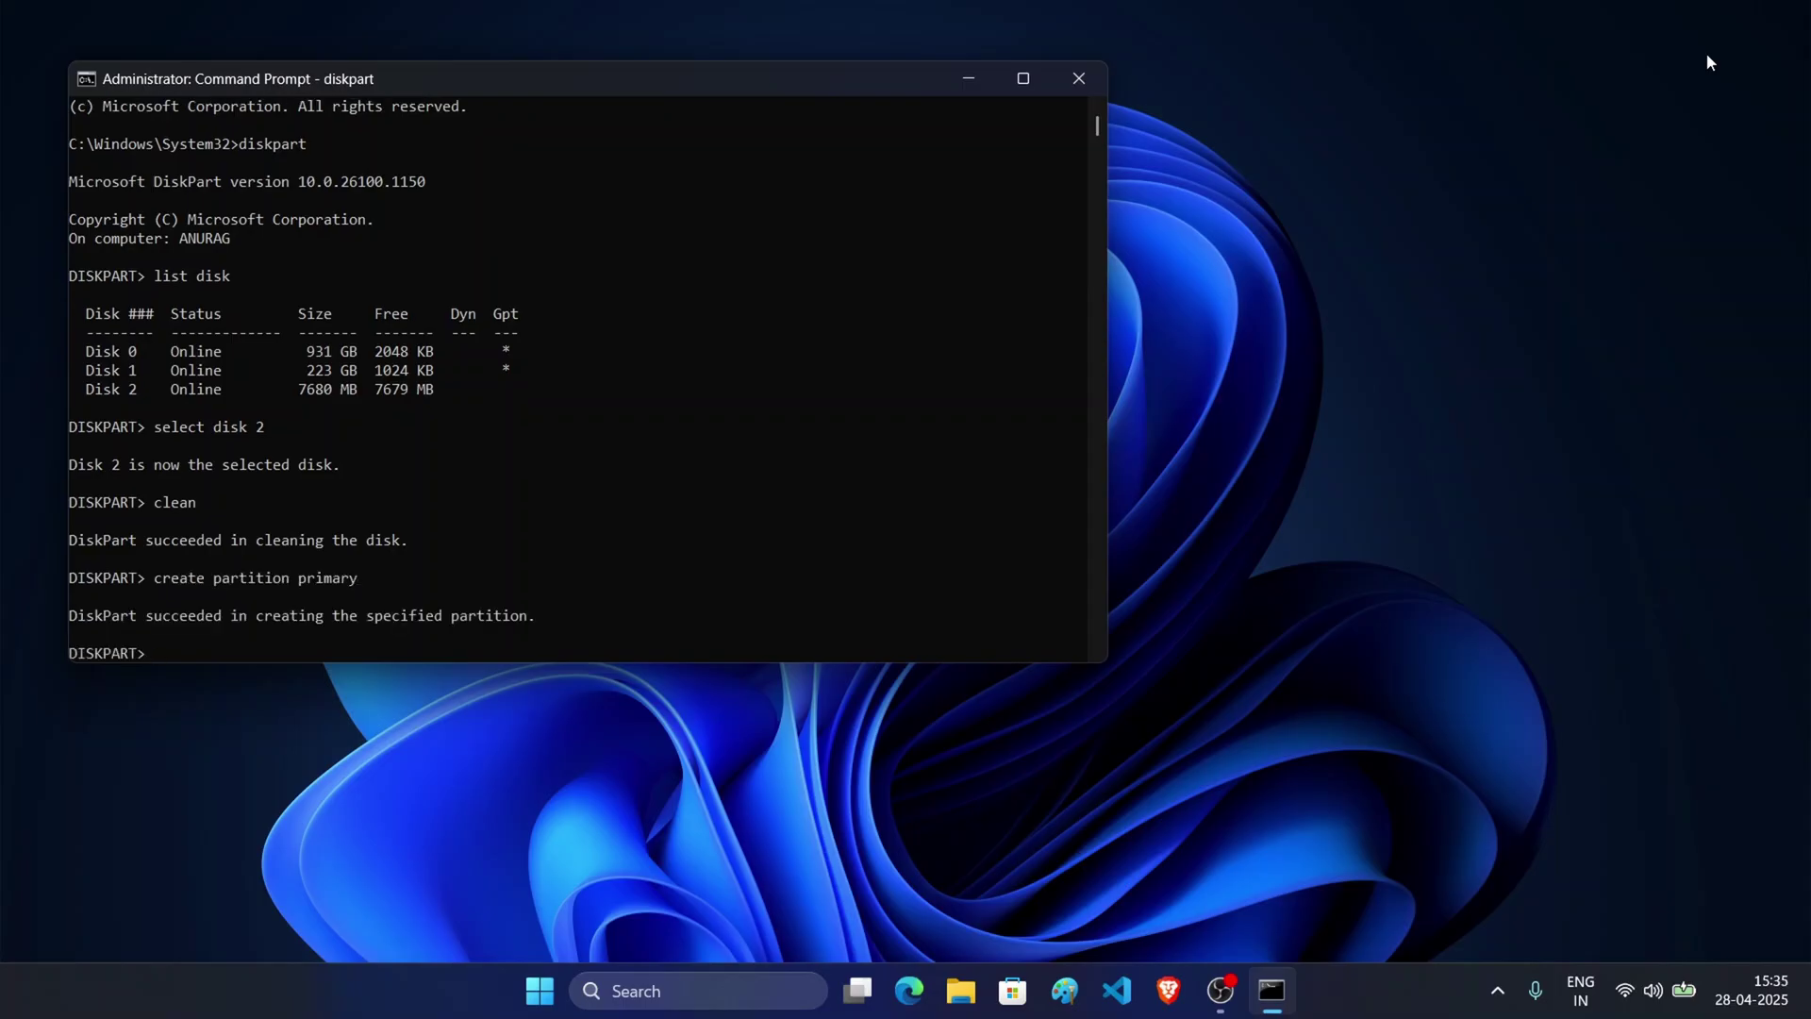
{"action": "type", "text": "format"}
{"action": "type", "text": " fs=nt"}
{"action": "type", "text": "fs"}
Format the new USB partition as NTFS, assign it drive letter I:, then minimize Command Prompt
{"action": "key", "text": "Return"}
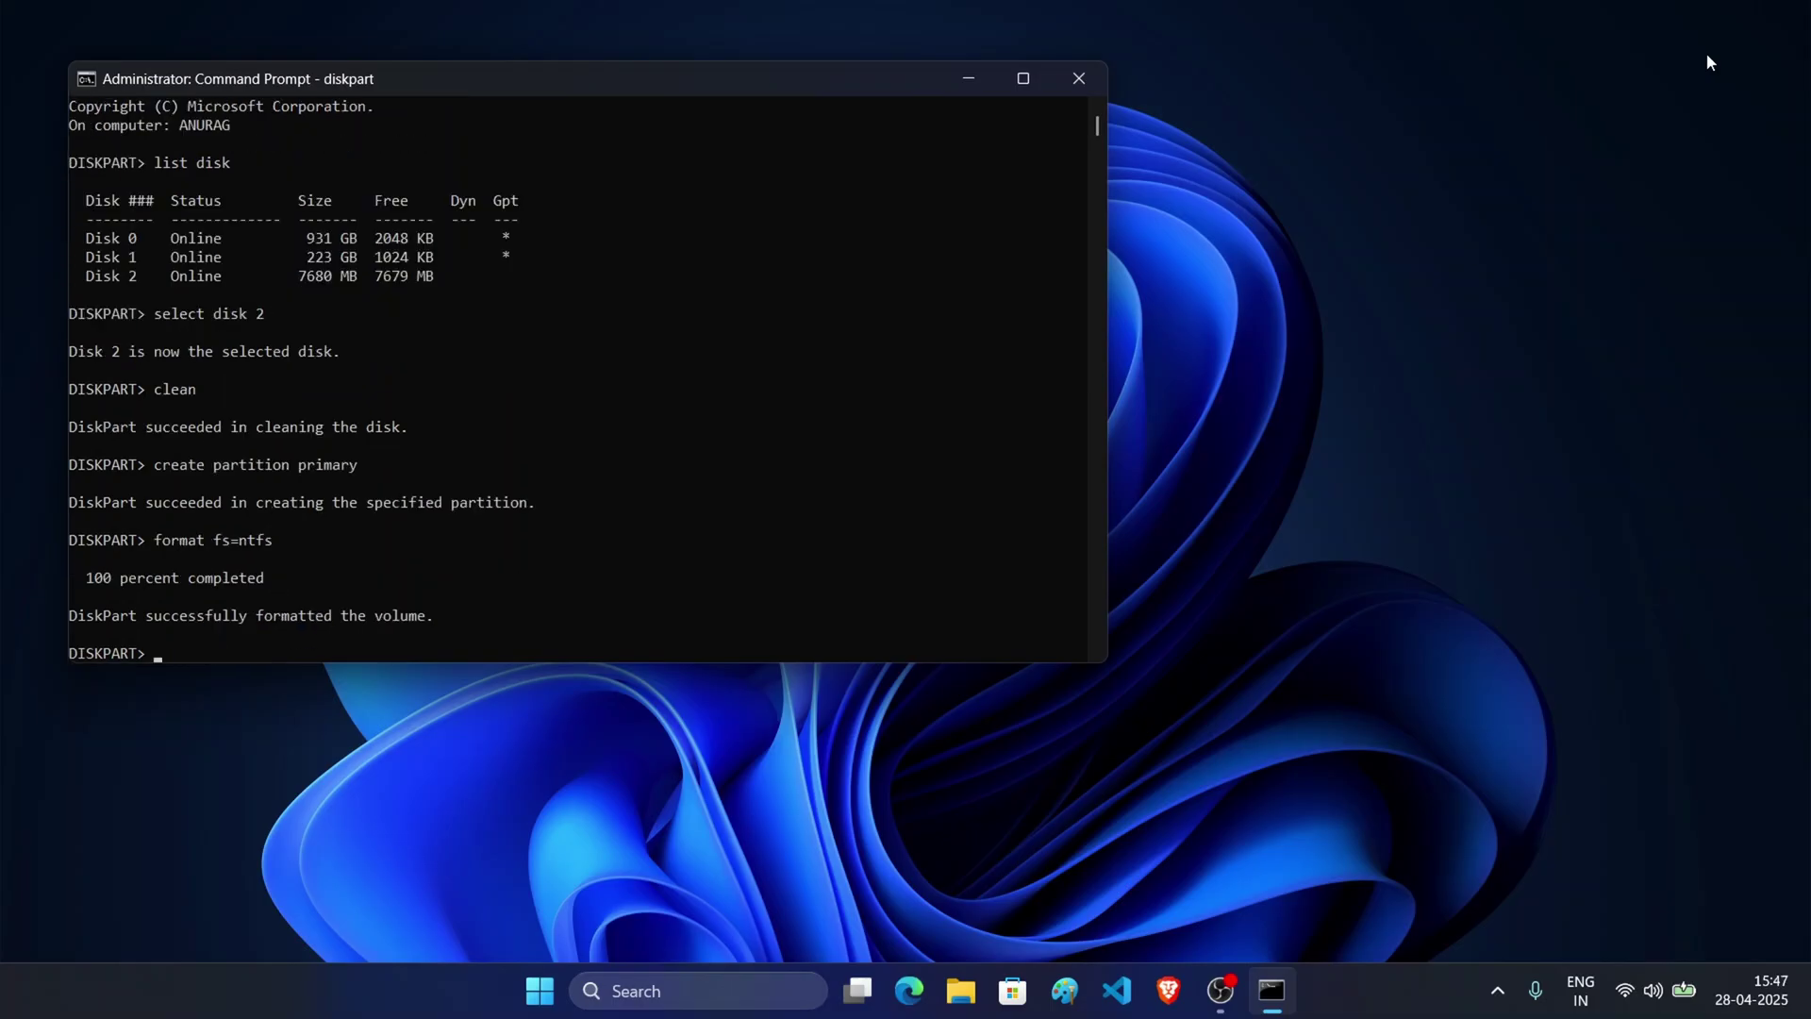
{"action": "type", "text": "assign"}
{"action": "key", "text": "Return"}
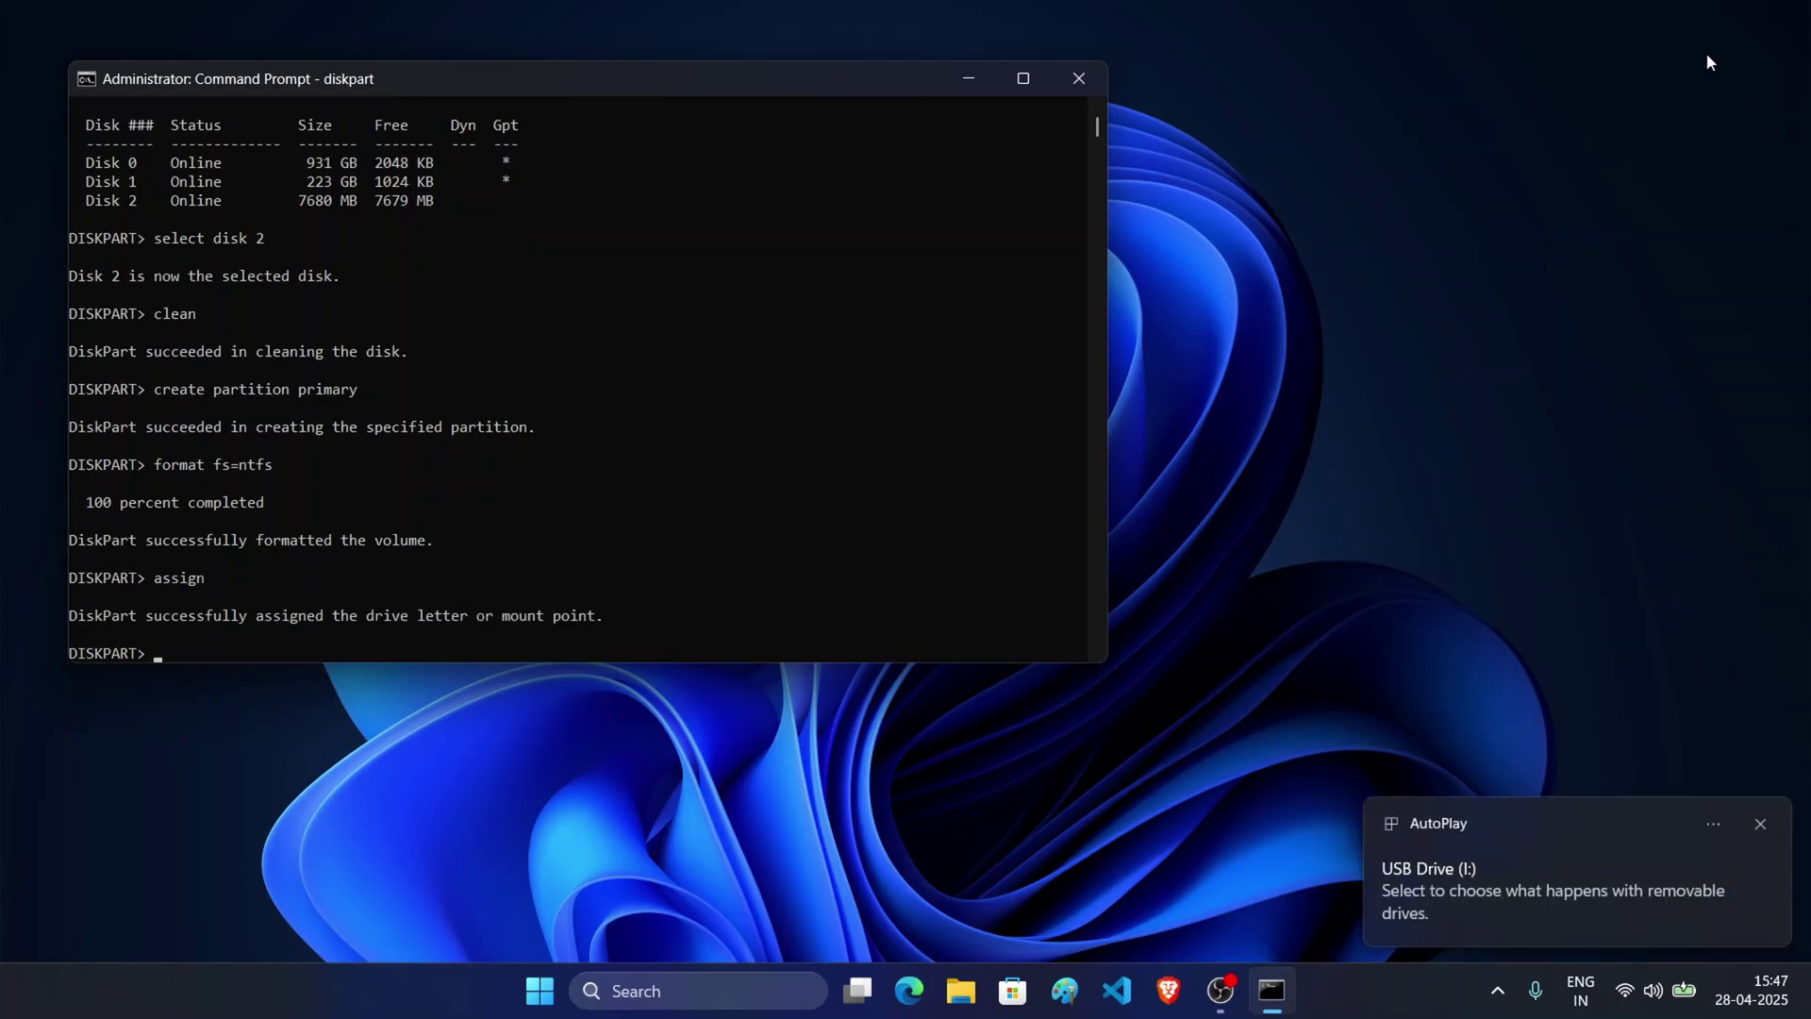
{"action": "left_click", "coordinate": [969, 78]}
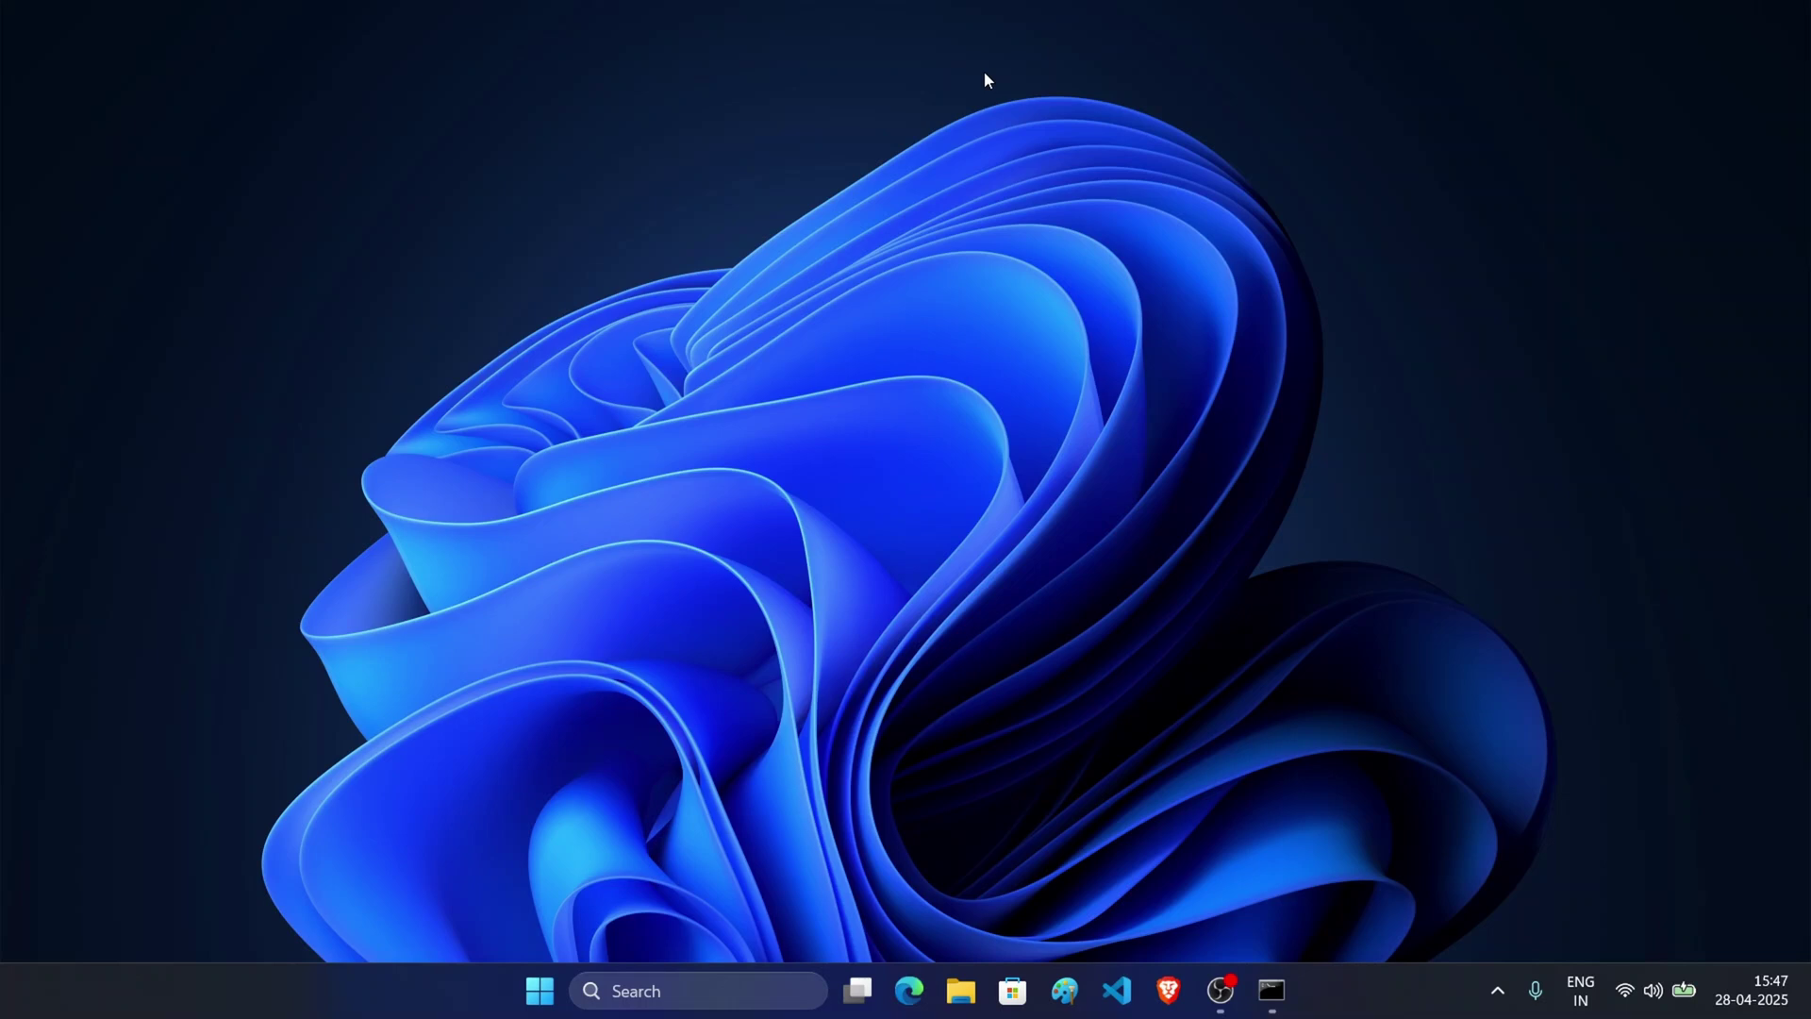